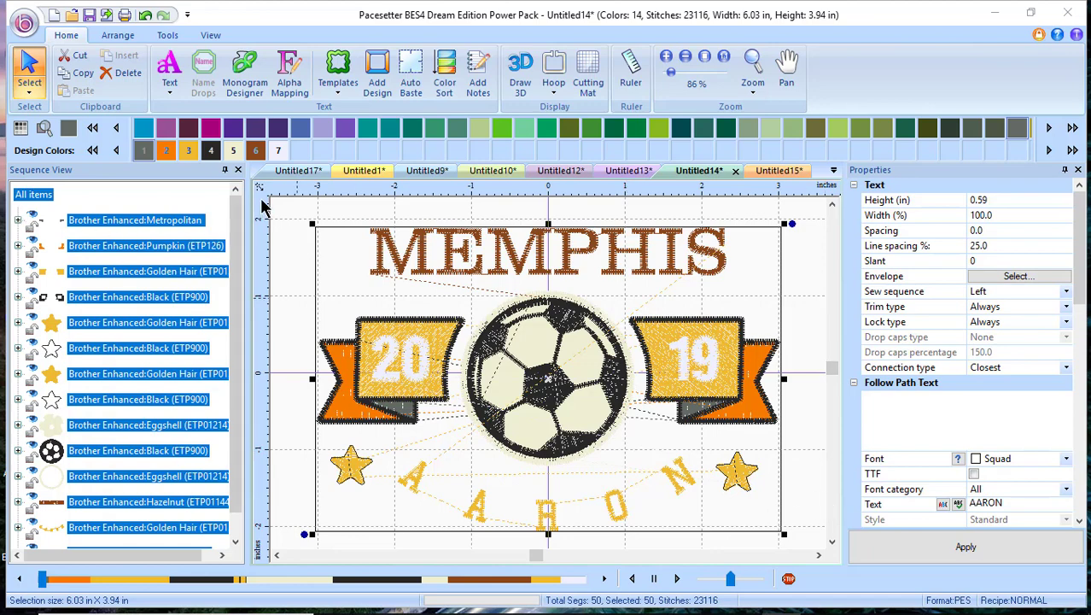
- Browse the elephant Chris, Matthew, SWEET BABY Julia and Maria Anne designs, ending on MEMPHIS soccer
{"action": "left_click", "coordinate": [281, 170]}
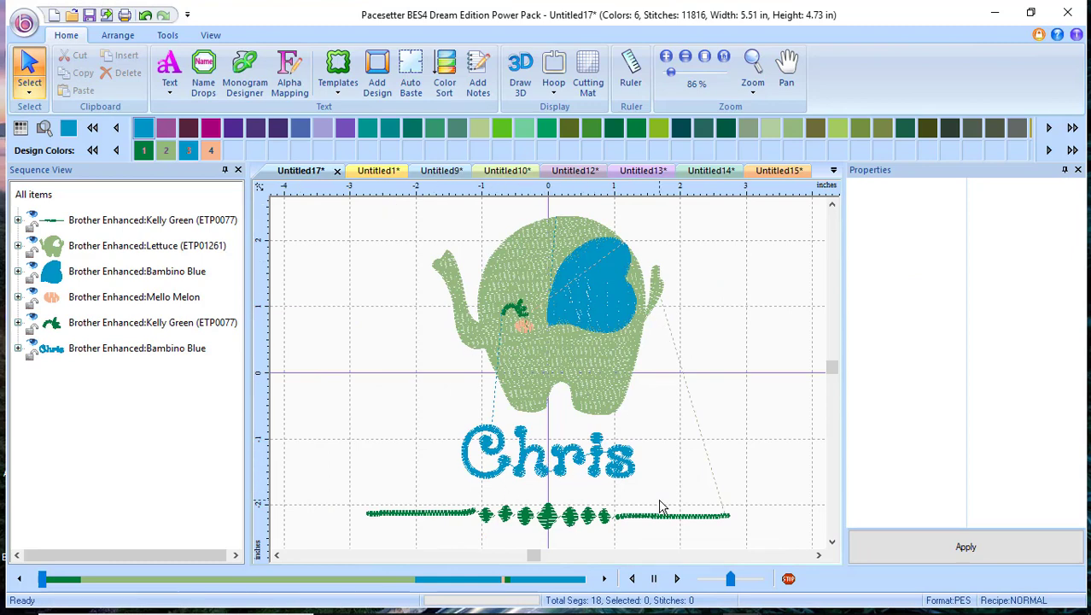
{"action": "left_click", "coordinate": [443, 174]}
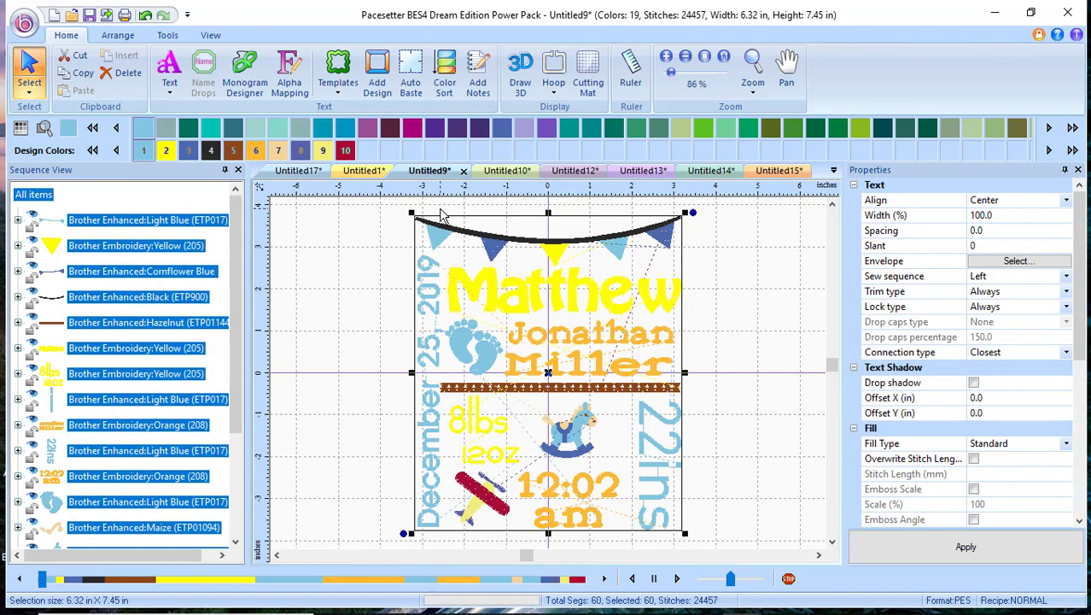
{"action": "left_click", "coordinate": [502, 172]}
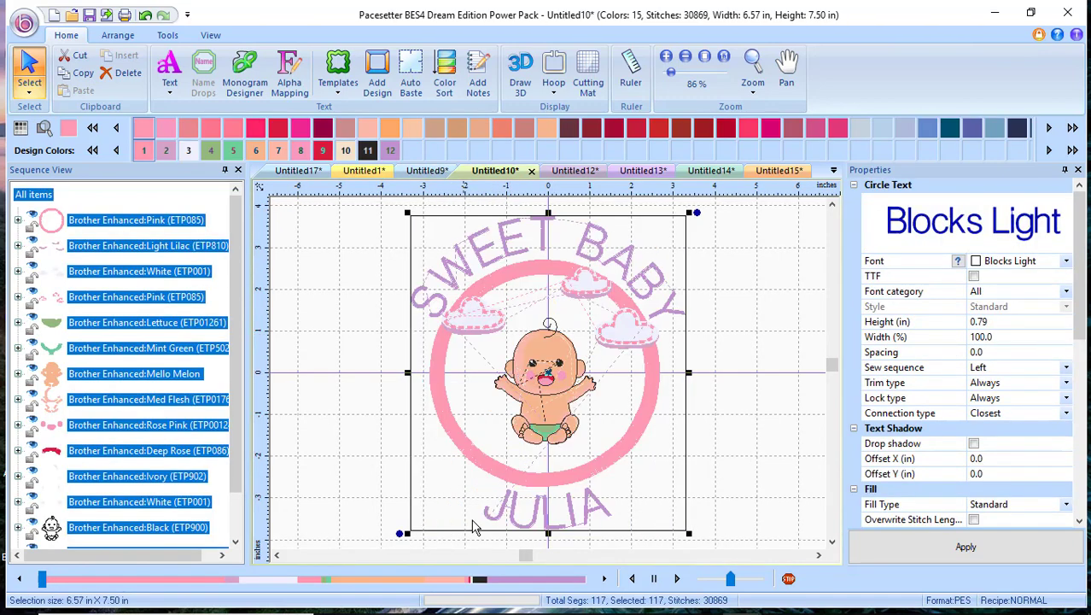
{"action": "left_click", "coordinate": [588, 173]}
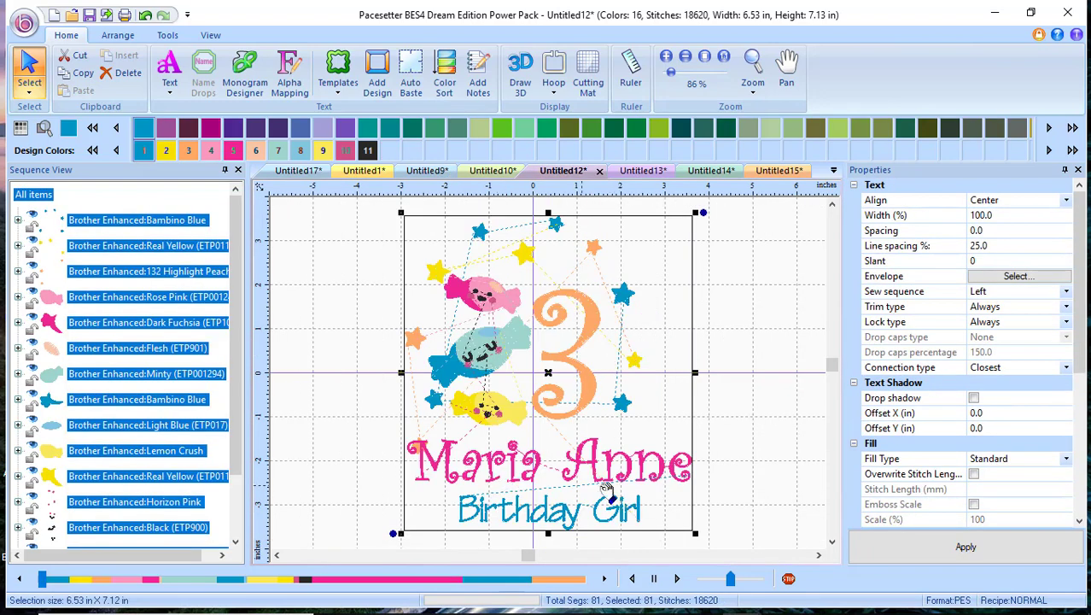
{"action": "left_click", "coordinate": [643, 170]}
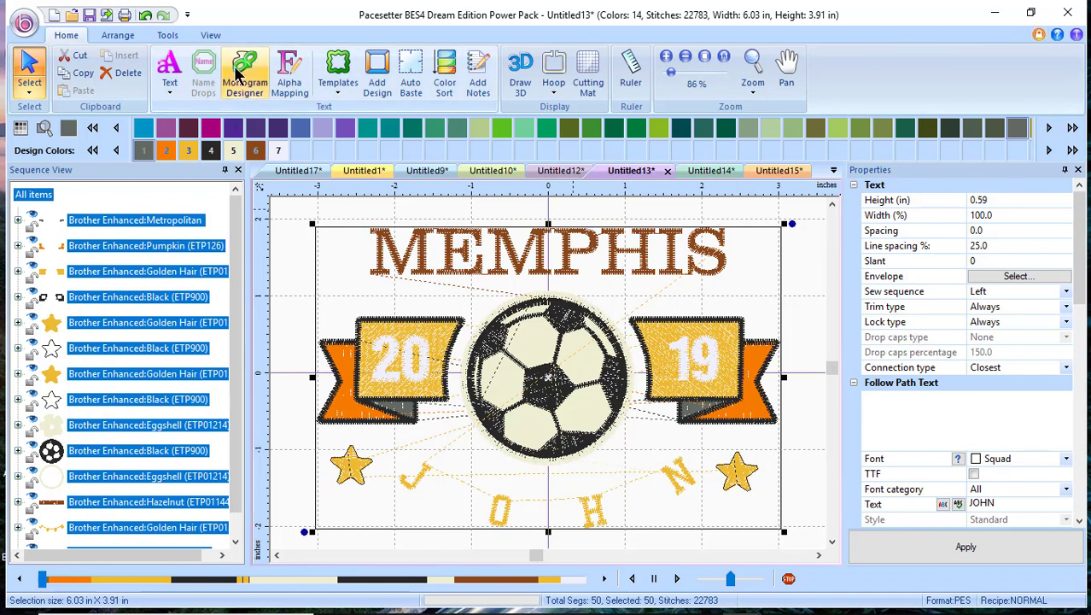
- Create the new blank design Untitled18 and bring up the Templates gallery
{"action": "left_click", "coordinate": [339, 98]}
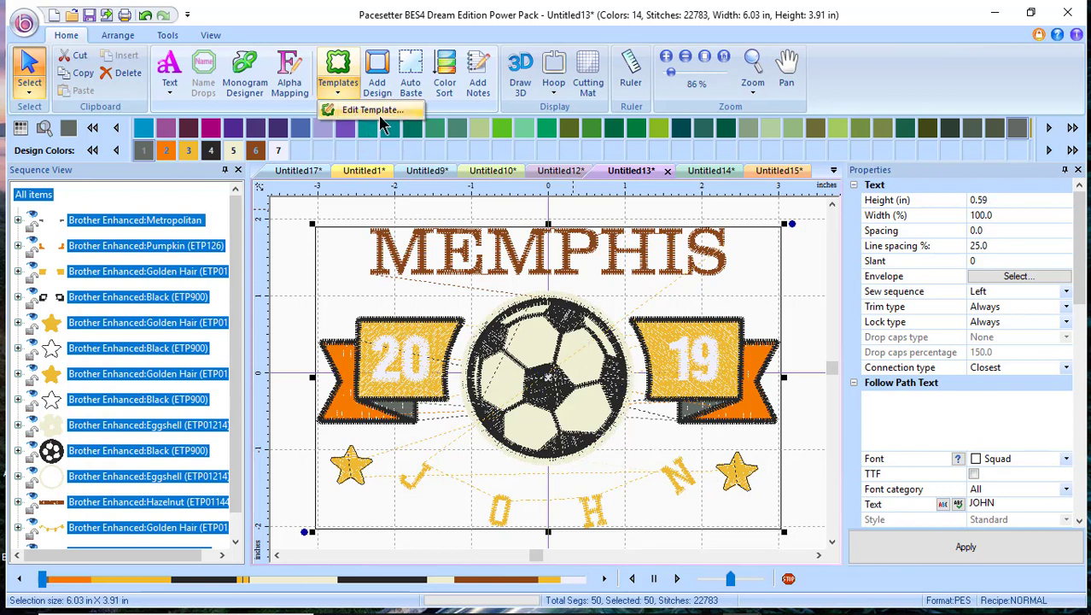
{"action": "left_click", "coordinate": [141, 167]}
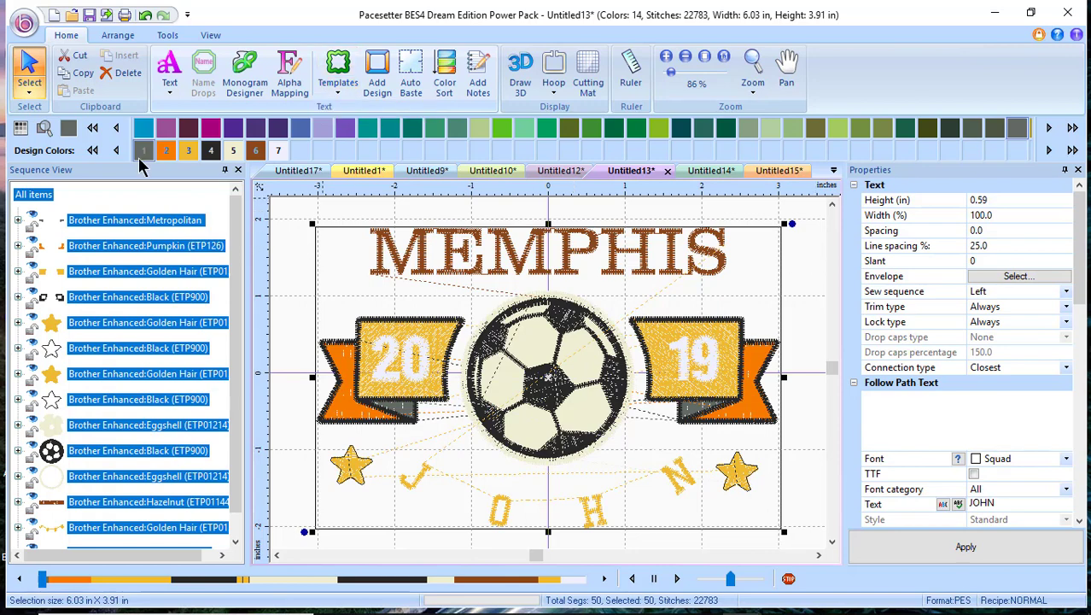
{"action": "left_click", "coordinate": [26, 24]}
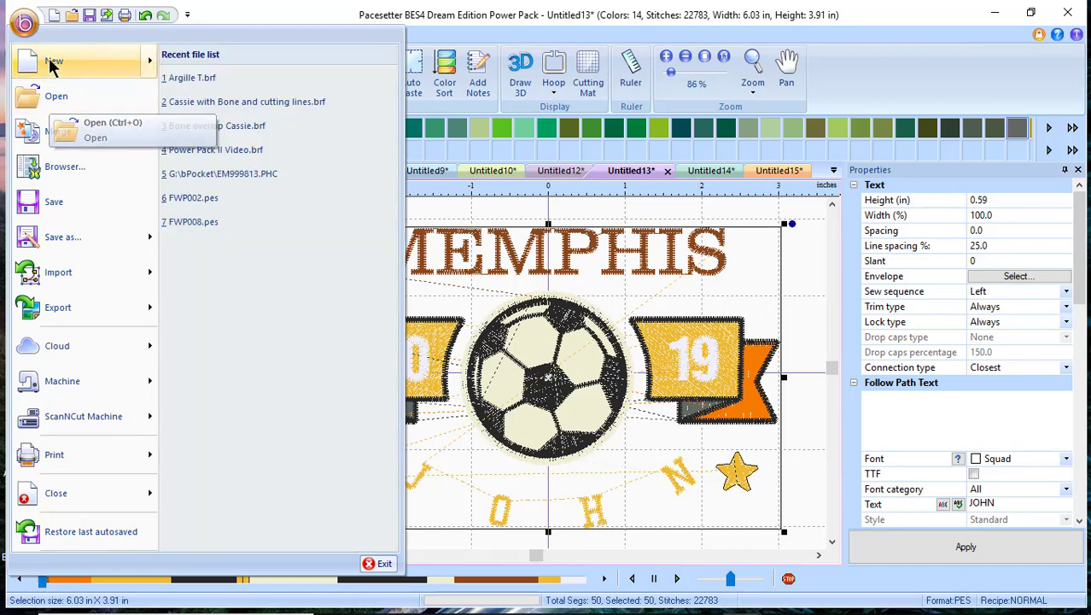
{"action": "left_click", "coordinate": [51, 61]}
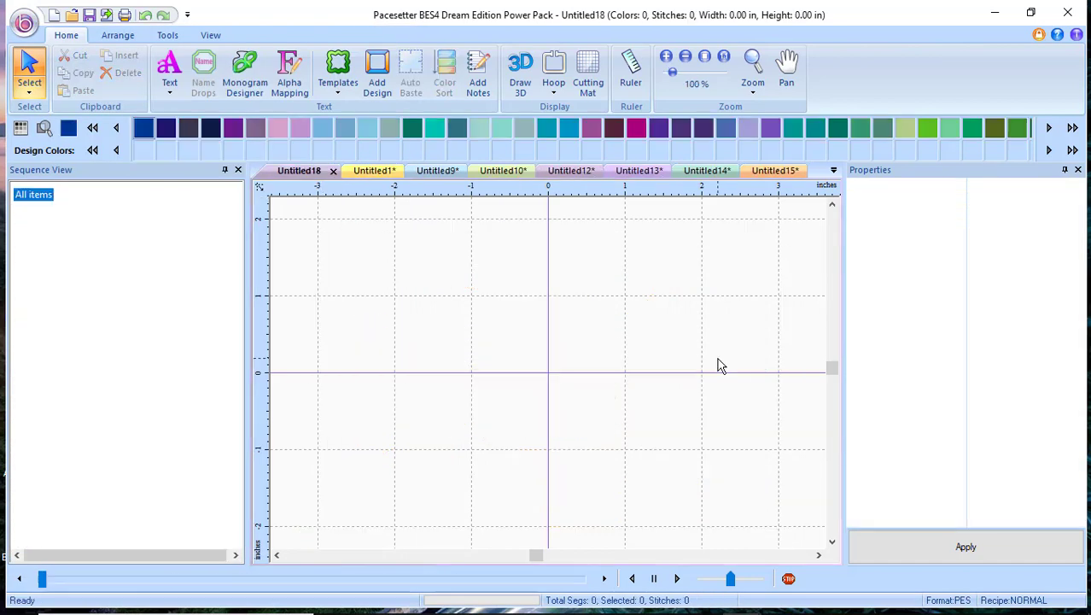
{"action": "left_click", "coordinate": [337, 67]}
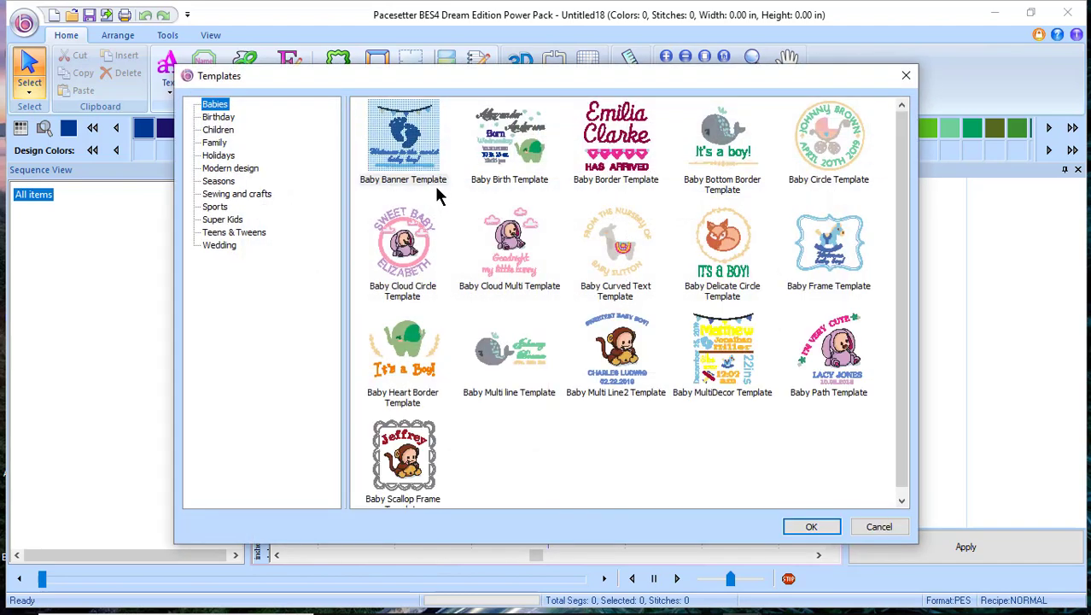
- Browse the Birthday, Children, Family, Holidays, Seasons, Sports, Wedding and other template categories
{"action": "left_click", "coordinate": [219, 117]}
{"action": "left_click", "coordinate": [219, 130]}
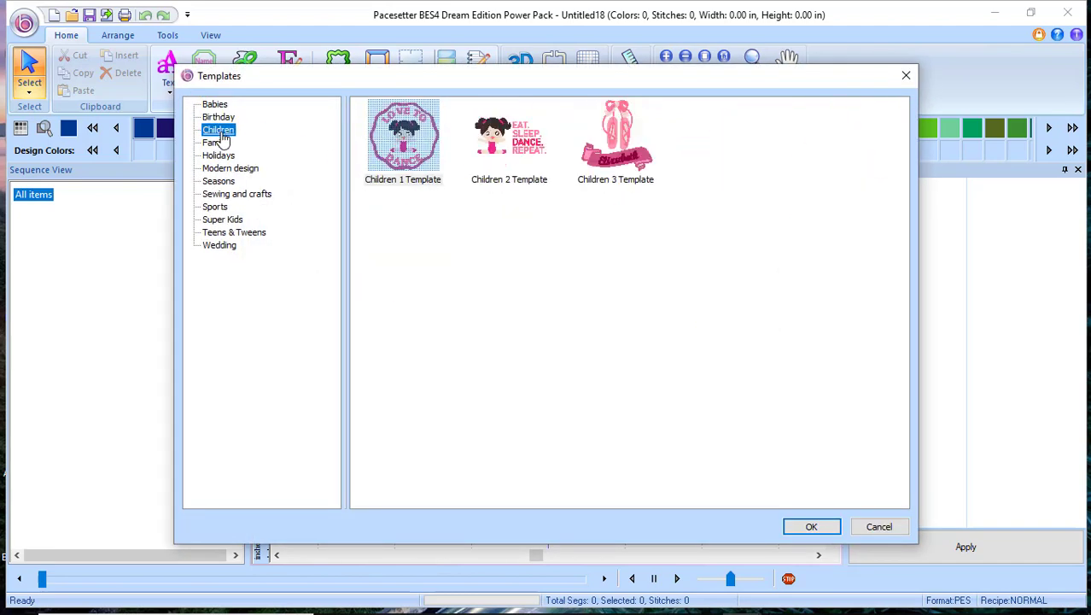
{"action": "left_click", "coordinate": [218, 143]}
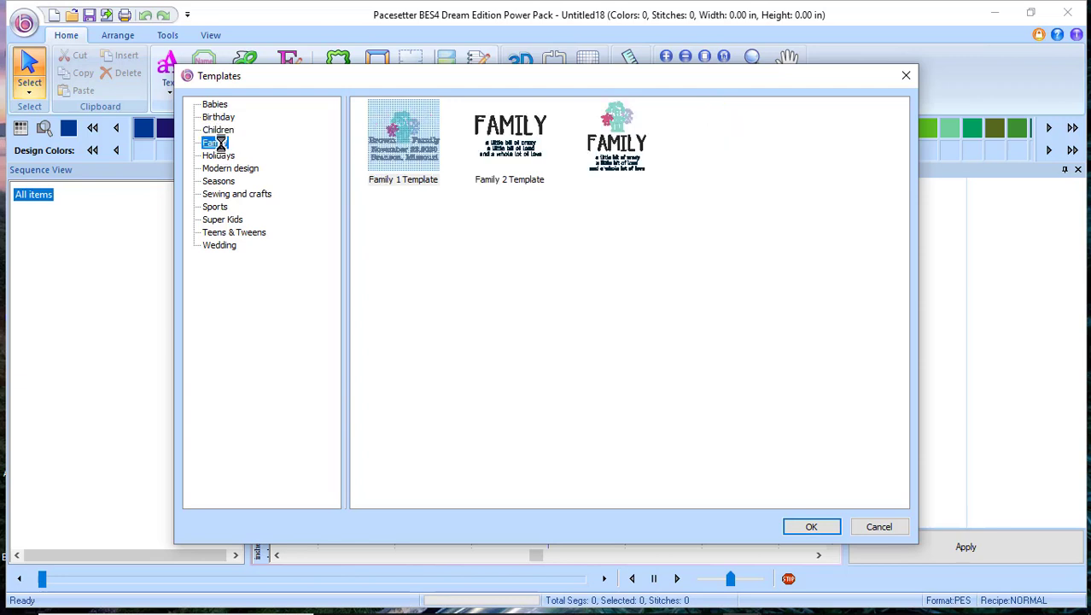
{"action": "left_click", "coordinate": [221, 157]}
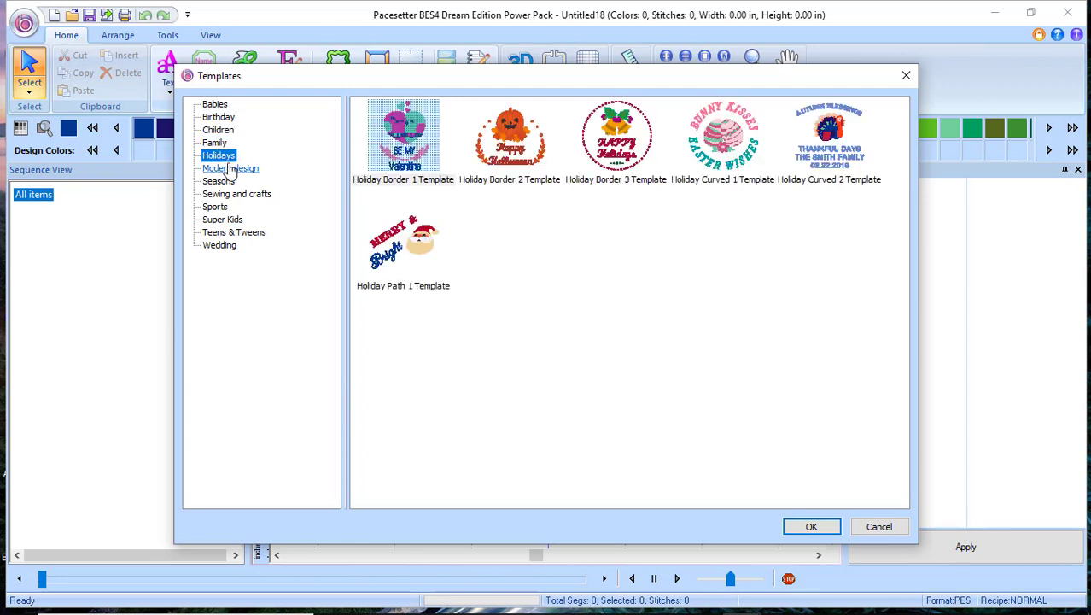
{"action": "left_click", "coordinate": [231, 168]}
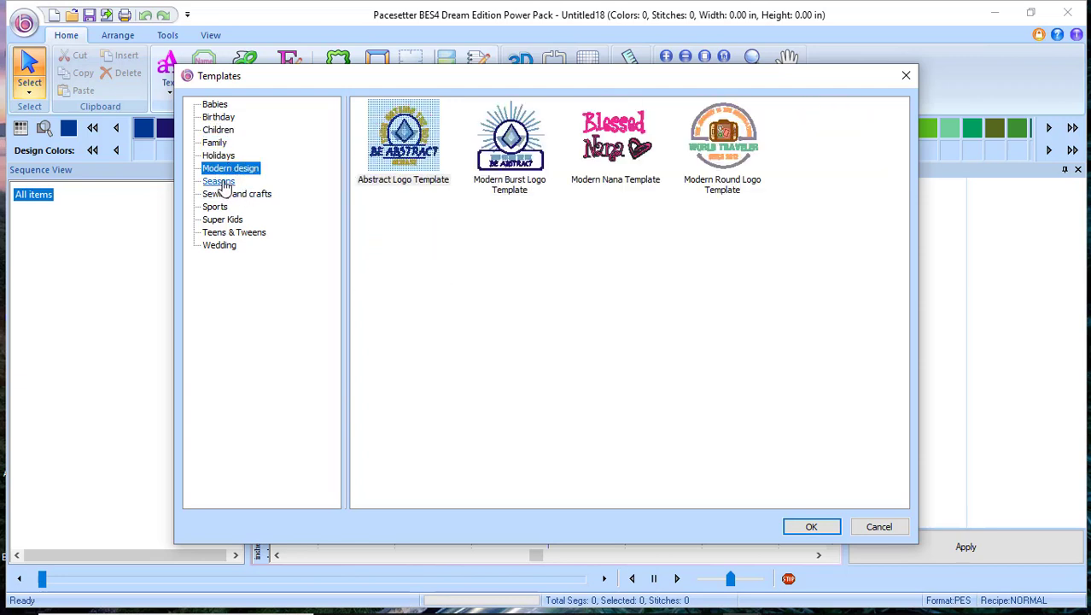
{"action": "left_click", "coordinate": [220, 183]}
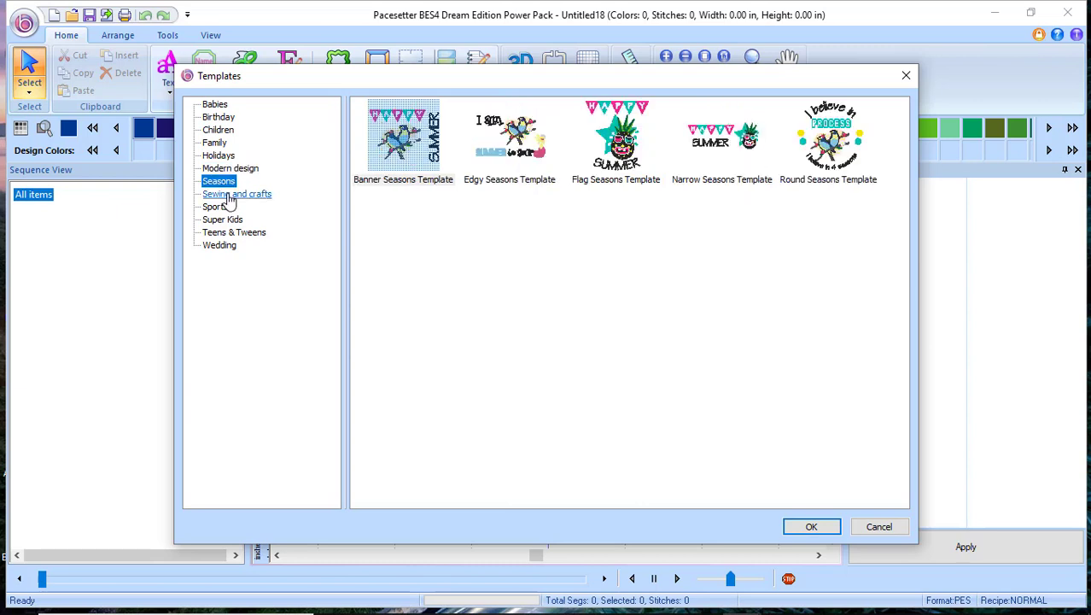
{"action": "left_click", "coordinate": [229, 196]}
{"action": "left_click", "coordinate": [219, 209]}
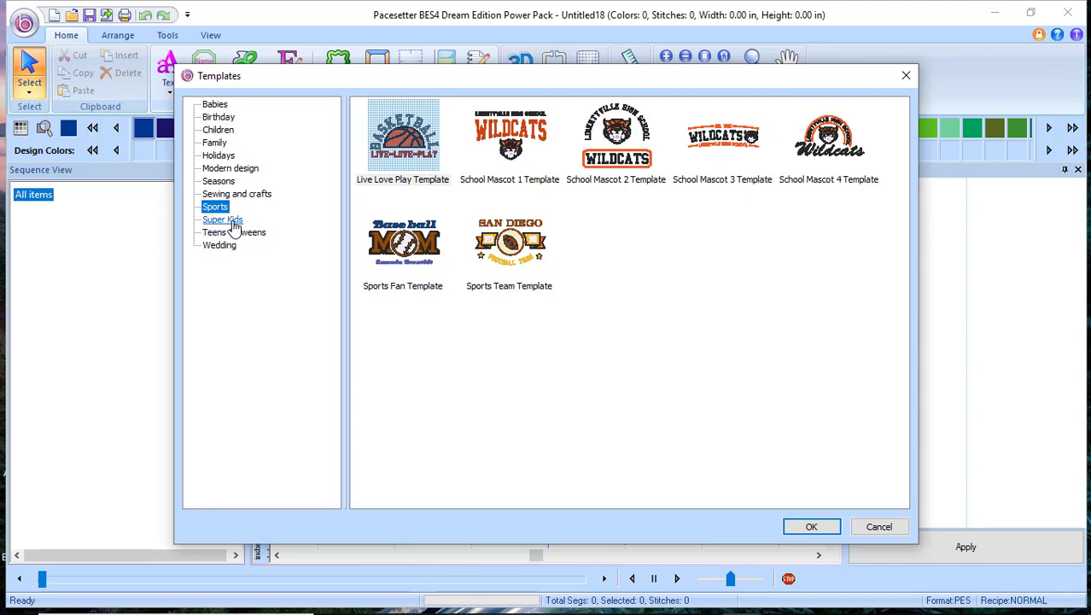
{"action": "left_click", "coordinate": [235, 234]}
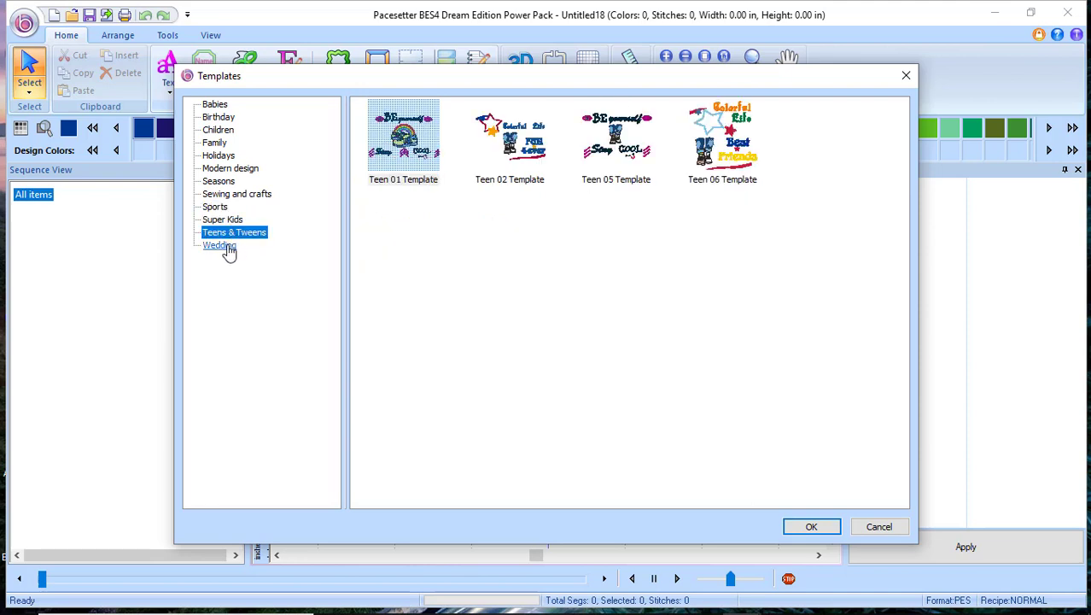
{"action": "left_click", "coordinate": [226, 247]}
- Open the Children 2 Template with the EAT. SLEEP. DANCE. REPEAT. dancer girl
{"action": "left_click", "coordinate": [219, 130]}
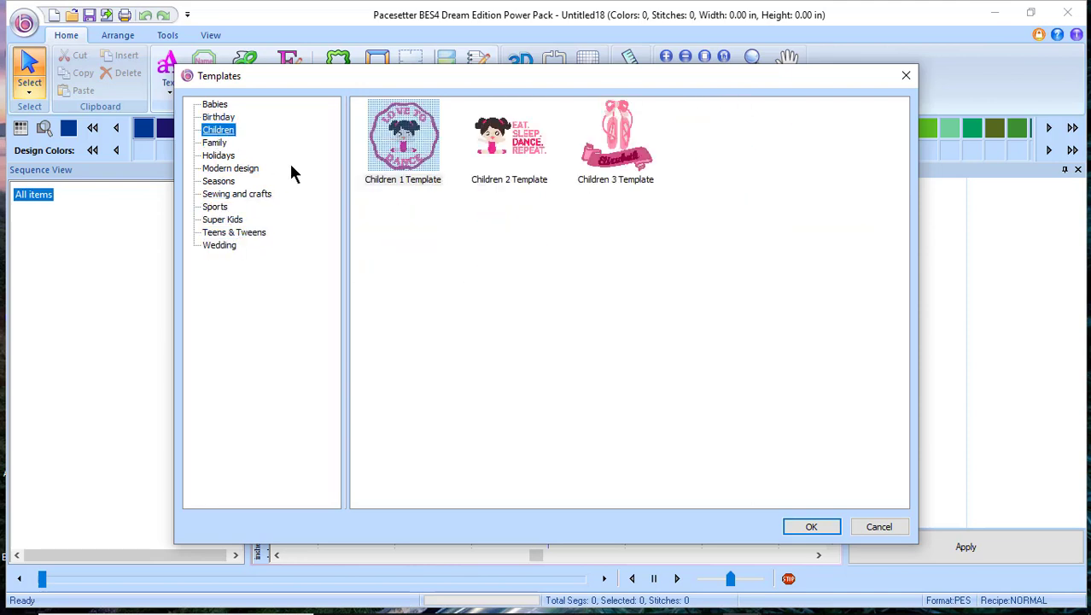
{"action": "left_click", "coordinate": [500, 134]}
{"action": "left_click", "coordinate": [811, 526]}
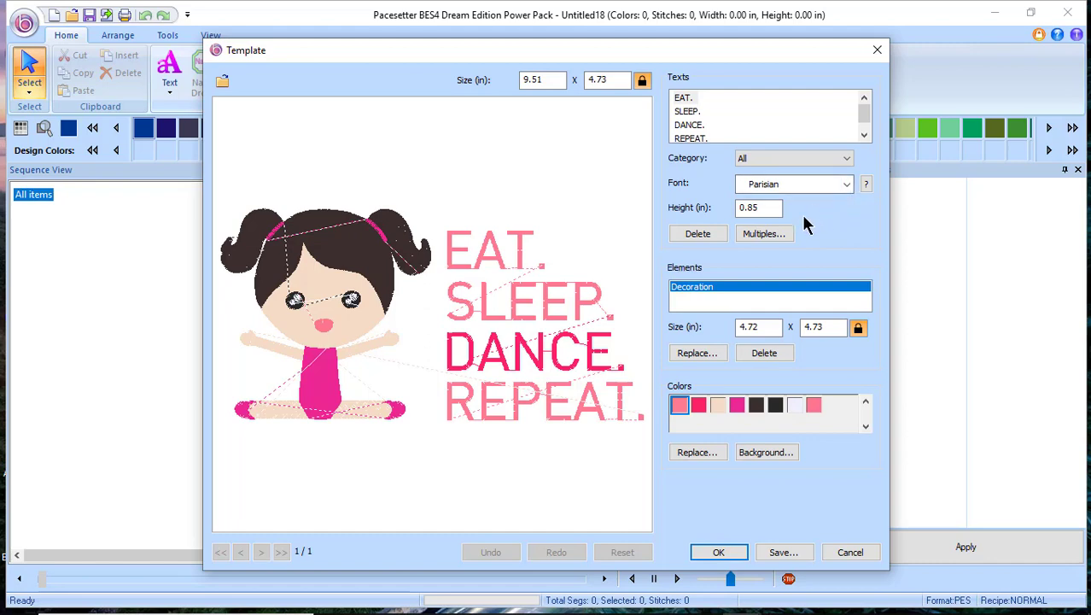
- Swap the girl Decoration artwork for the Football Helmet design
{"action": "left_click", "coordinate": [694, 356]}
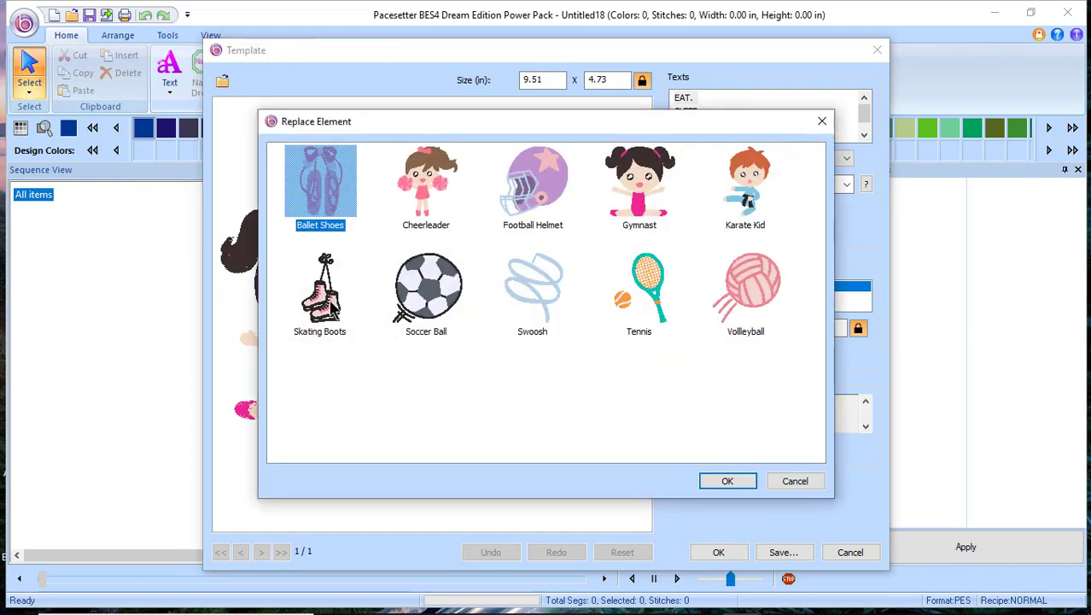
{"action": "mouse_move", "coordinate": [333, 310]}
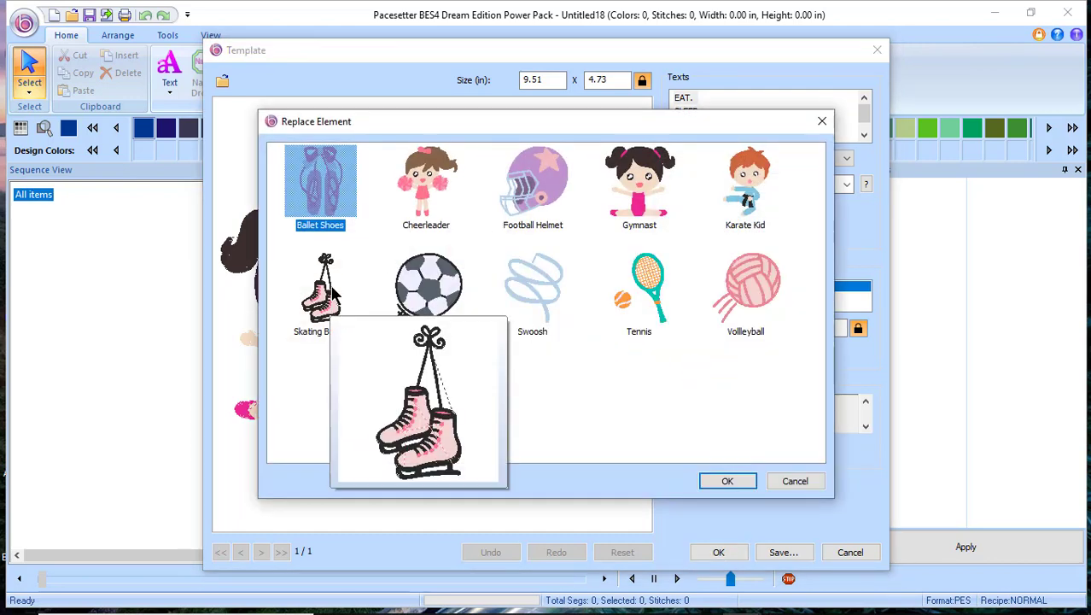
{"action": "mouse_move", "coordinate": [430, 195]}
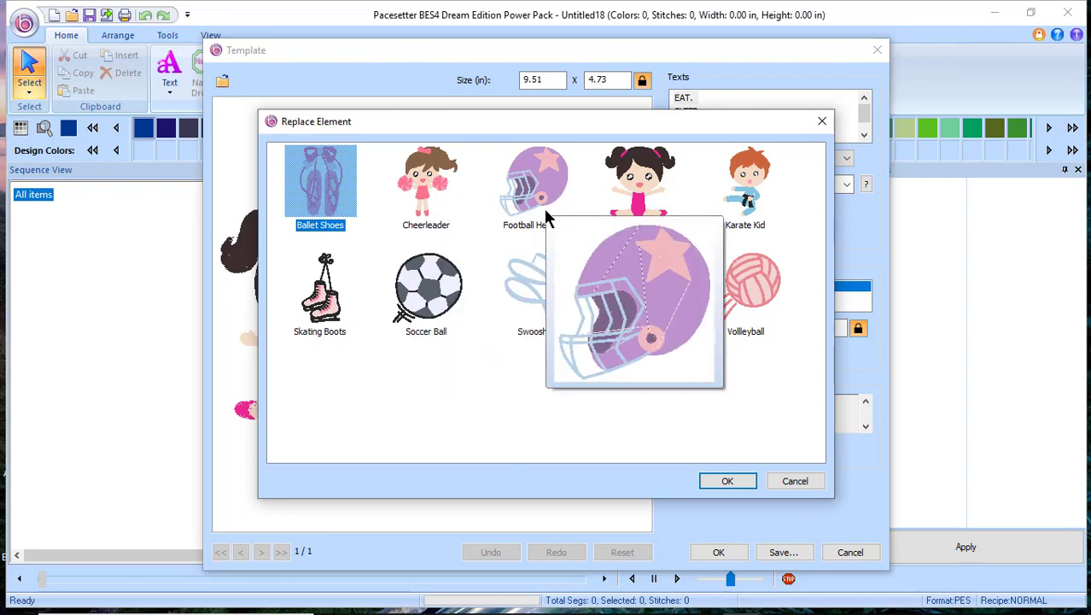
{"action": "left_click", "coordinate": [548, 218]}
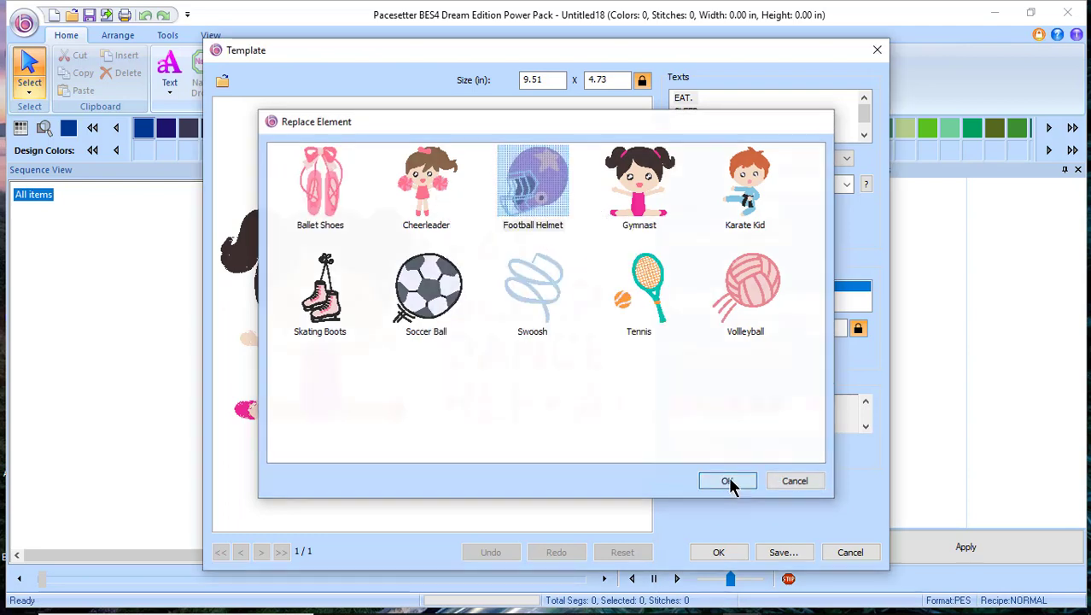
{"action": "left_click", "coordinate": [729, 481]}
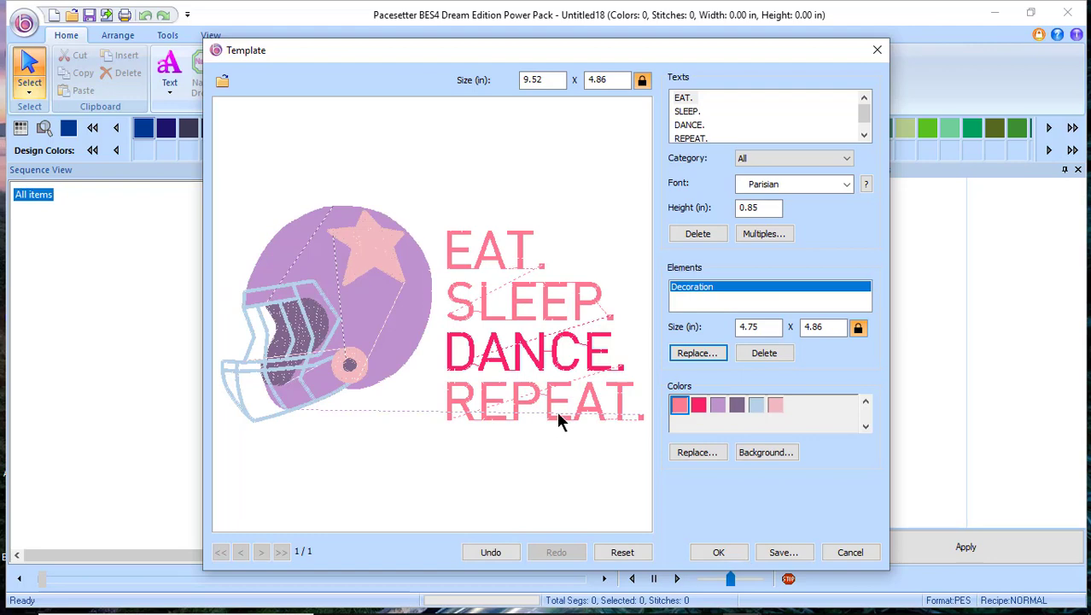
- Rewrite the DANCE. text line as SPORTS
{"action": "double_click", "coordinate": [696, 124]}
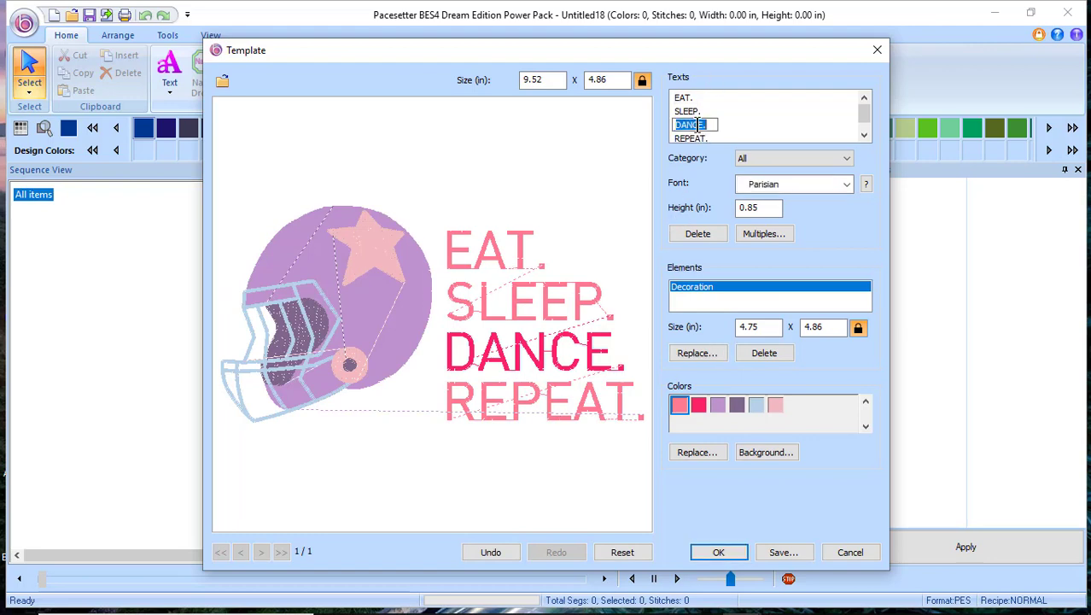
{"action": "left_click_drag", "start_coordinate": [705, 124], "coordinate": [674, 126]}
{"action": "type", "text": "SPORTS."}
{"action": "left_click", "coordinate": [560, 343]}
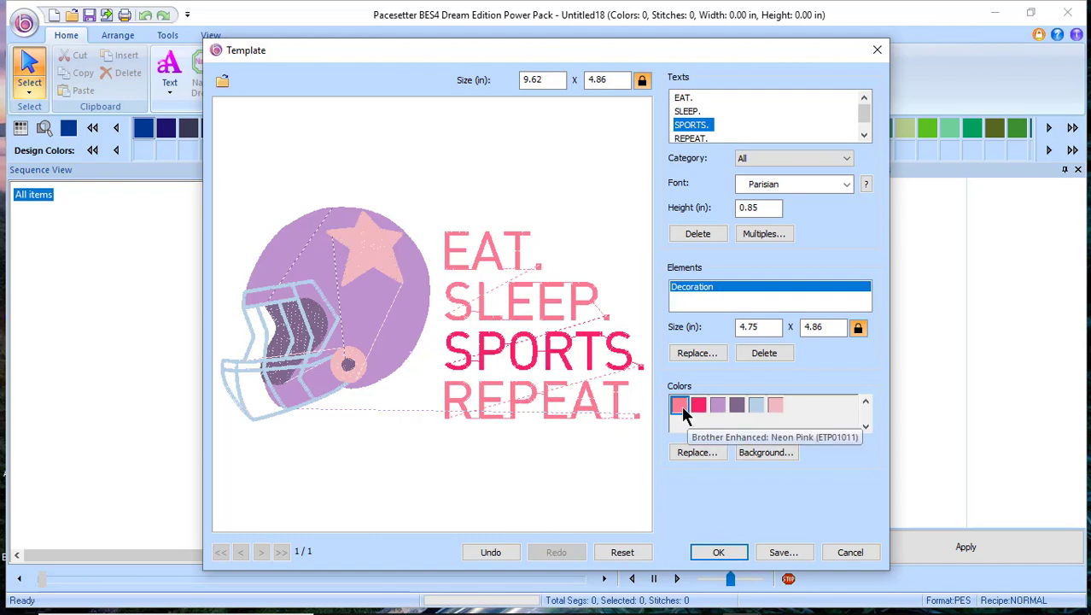
- Replace the pink text colour with Asian Blue and SPORTS.'s red with Emerald Green
{"action": "left_click", "coordinate": [694, 453]}
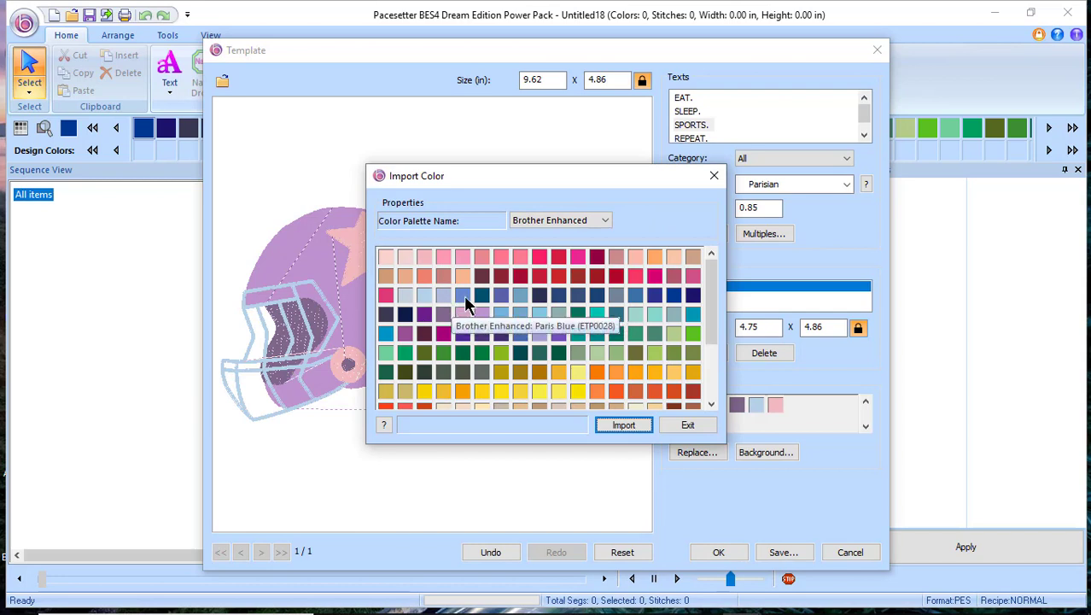
{"action": "left_click", "coordinate": [459, 294]}
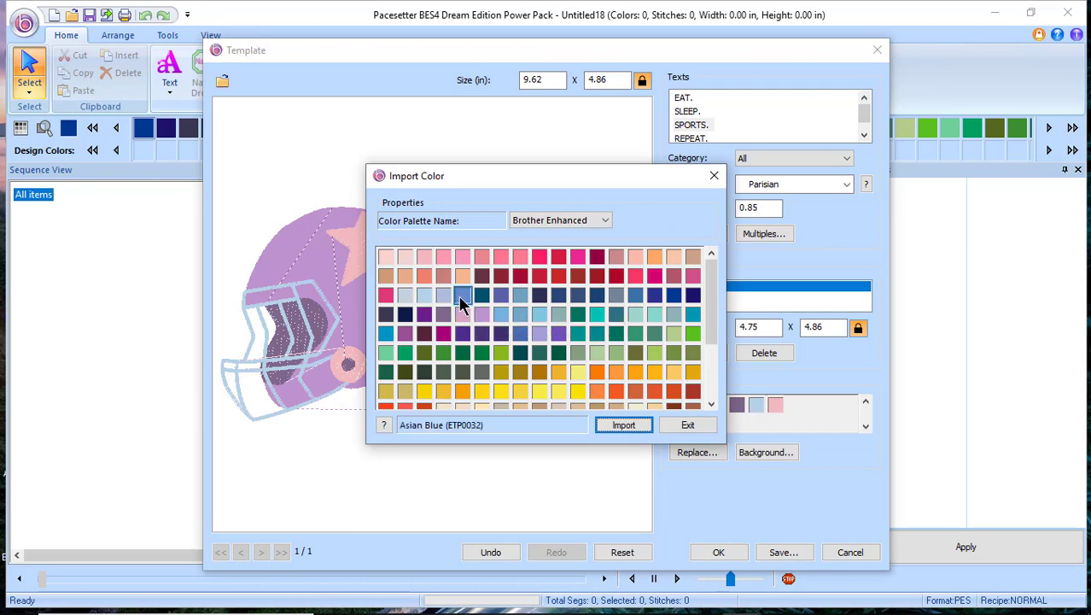
{"action": "left_click", "coordinate": [607, 427]}
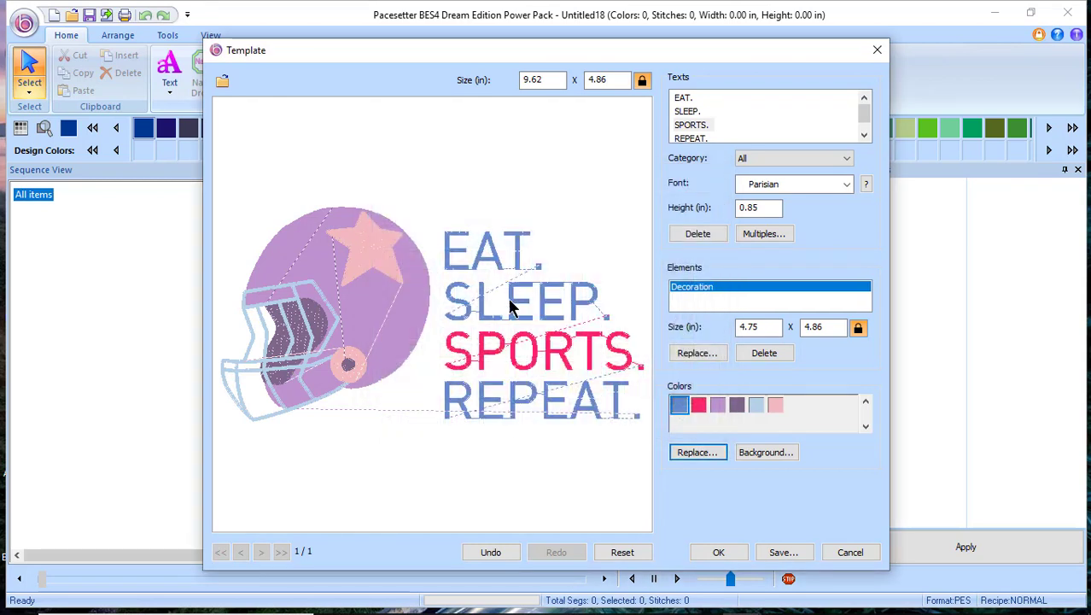
{"action": "left_click", "coordinate": [698, 407]}
{"action": "left_click", "coordinate": [702, 453]}
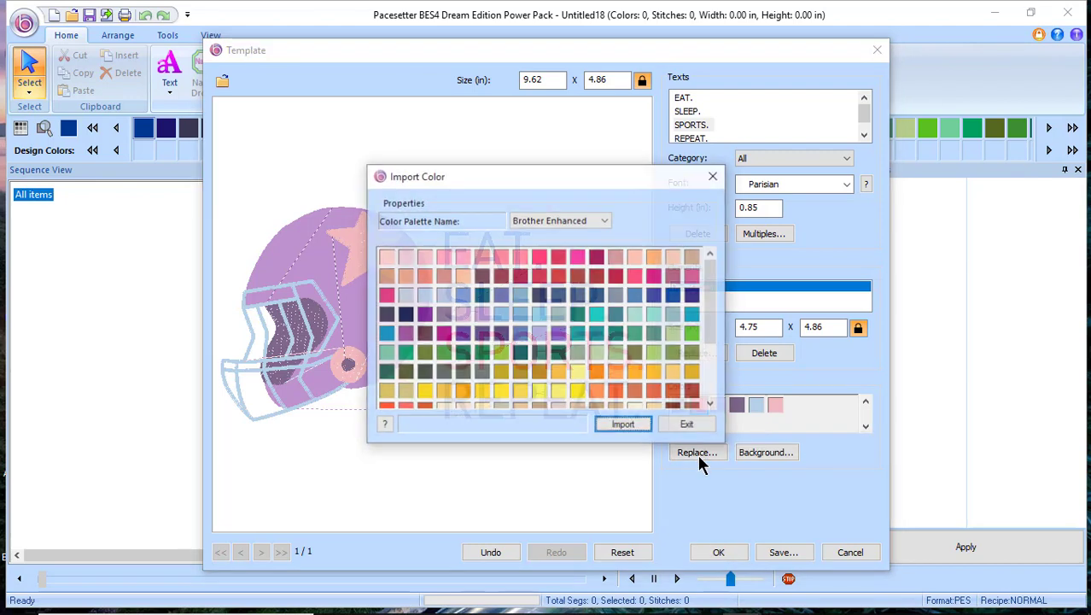
{"action": "left_click", "coordinate": [479, 357]}
{"action": "left_click", "coordinate": [631, 425]}
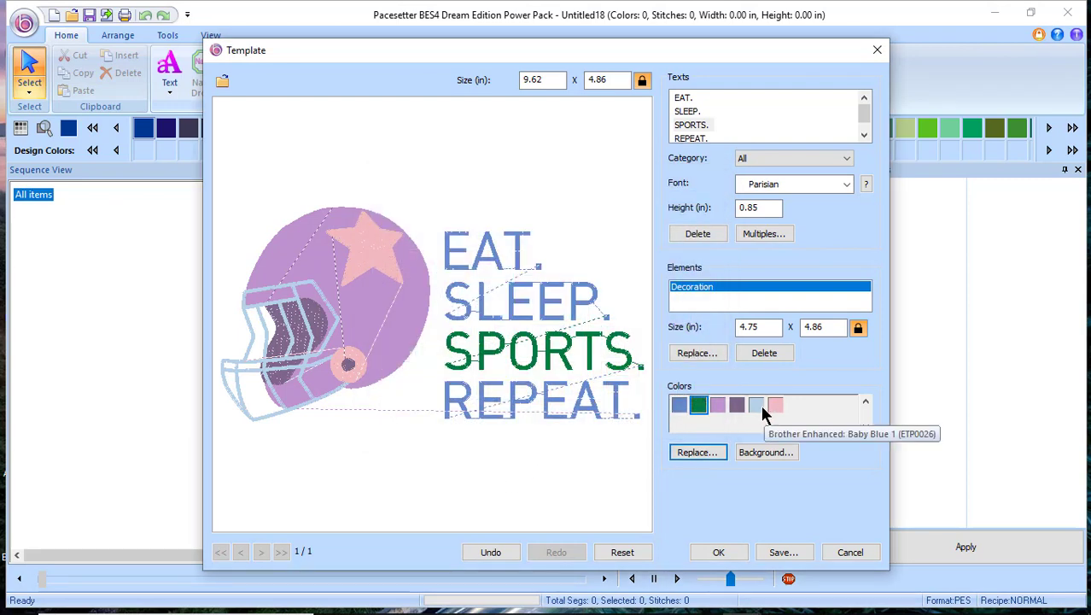
- Recolour the lilac helmet Pumpkin orange and the pink star and dot Imperial Blue
{"action": "left_click", "coordinate": [719, 406]}
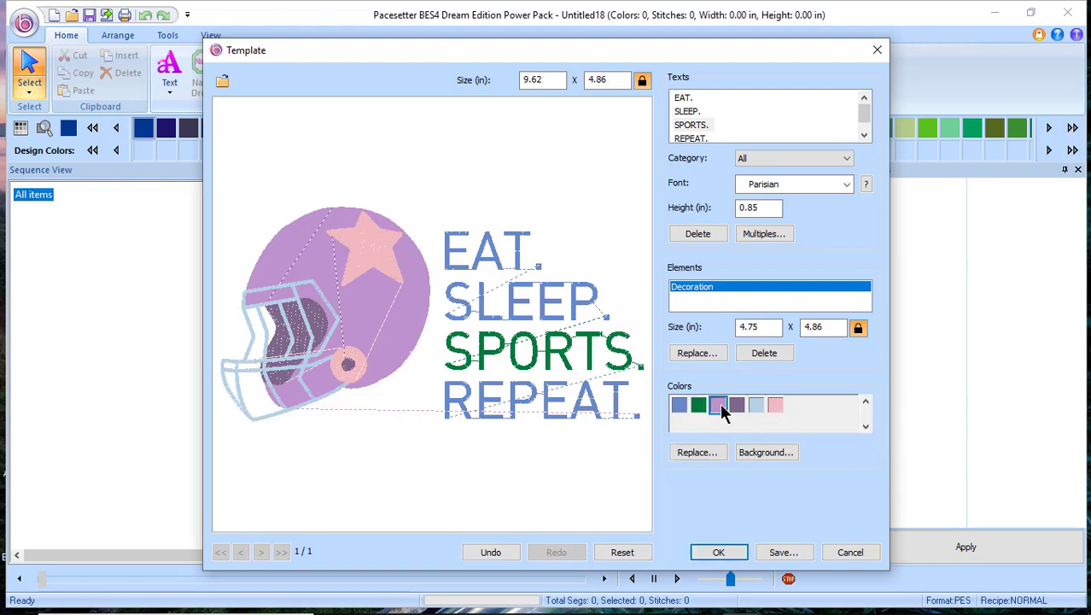
{"action": "left_click", "coordinate": [698, 453]}
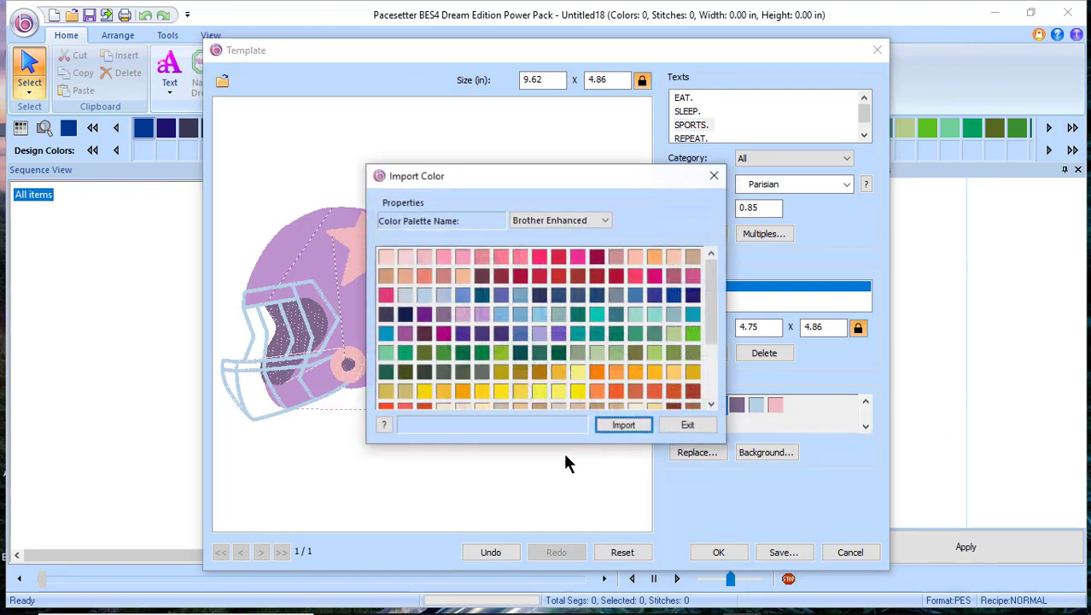
{"action": "left_click", "coordinate": [597, 372]}
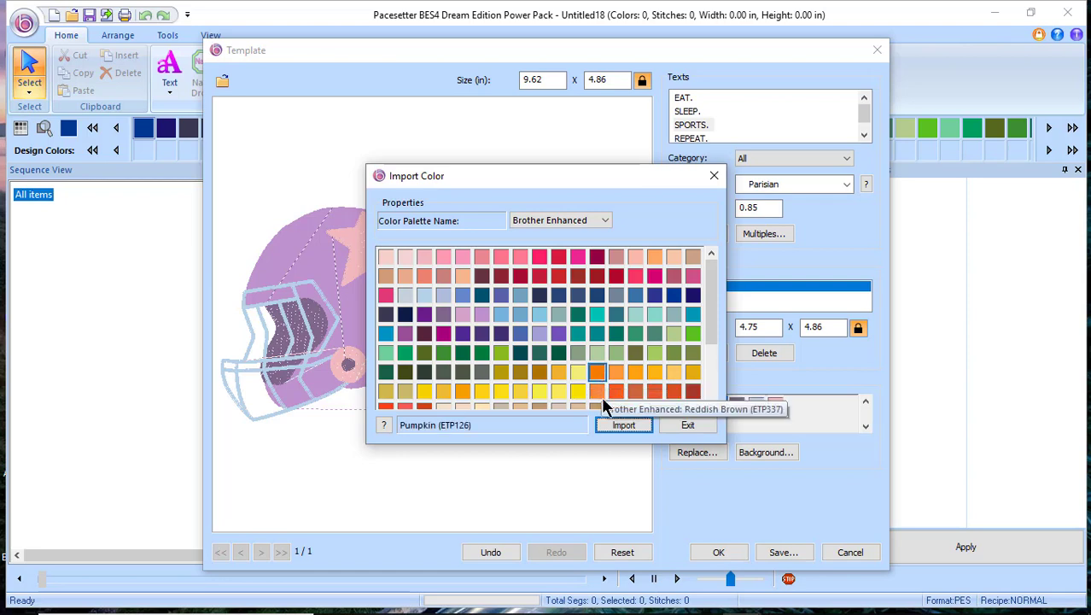
{"action": "left_click", "coordinate": [616, 425]}
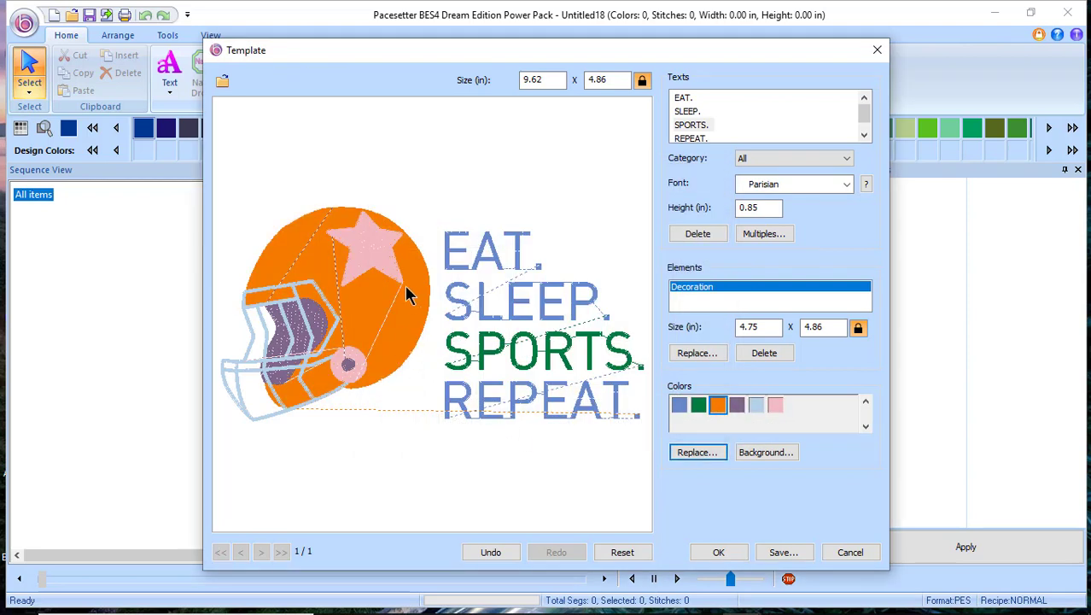
{"action": "left_click", "coordinate": [776, 403]}
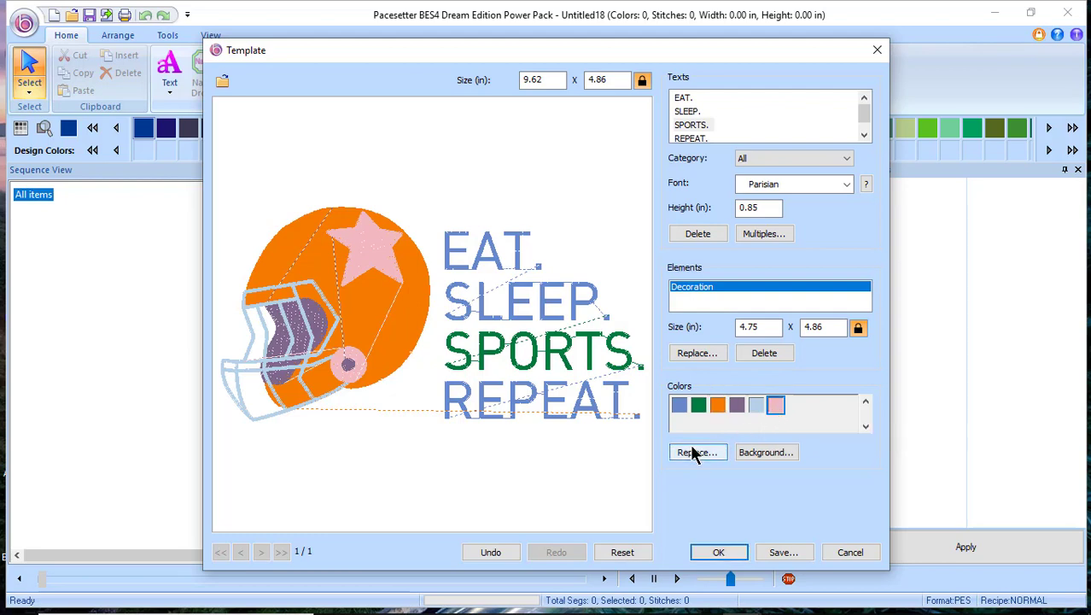
{"action": "left_click", "coordinate": [695, 453]}
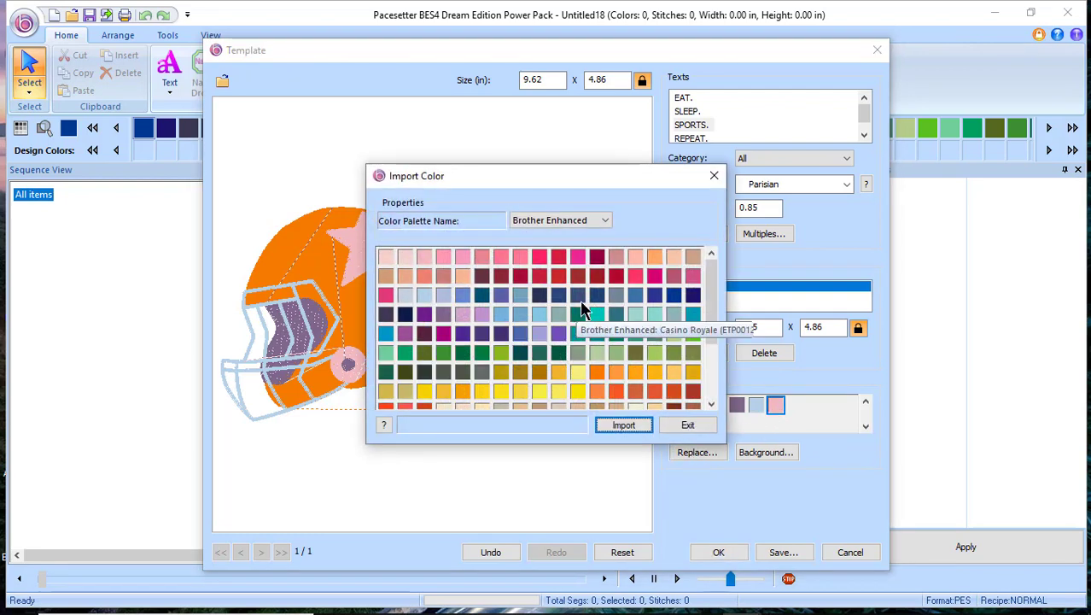
{"action": "left_click", "coordinate": [589, 295]}
{"action": "left_click", "coordinate": [632, 425]}
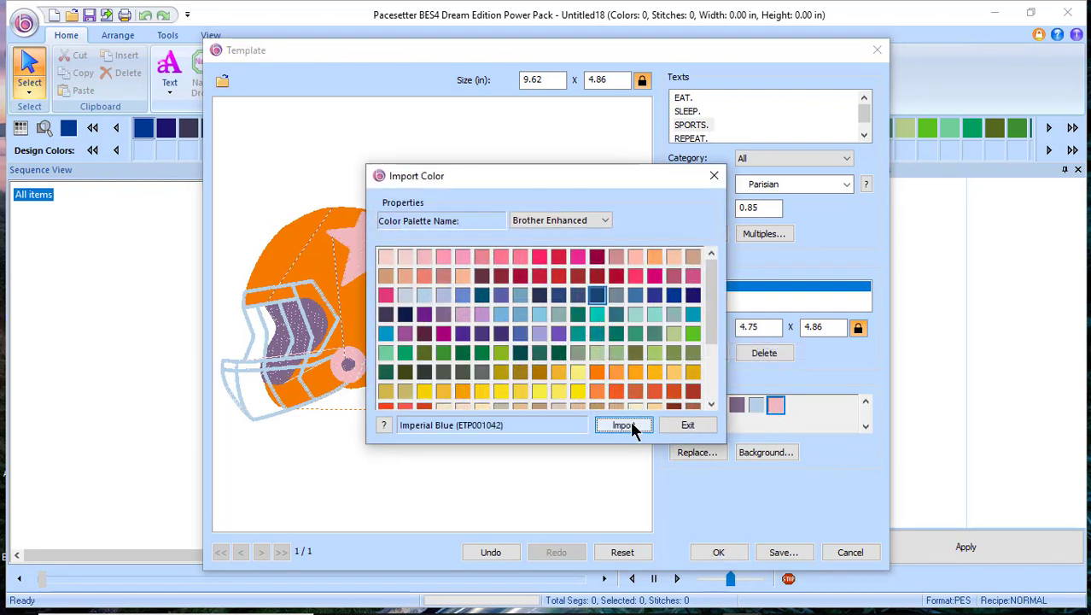
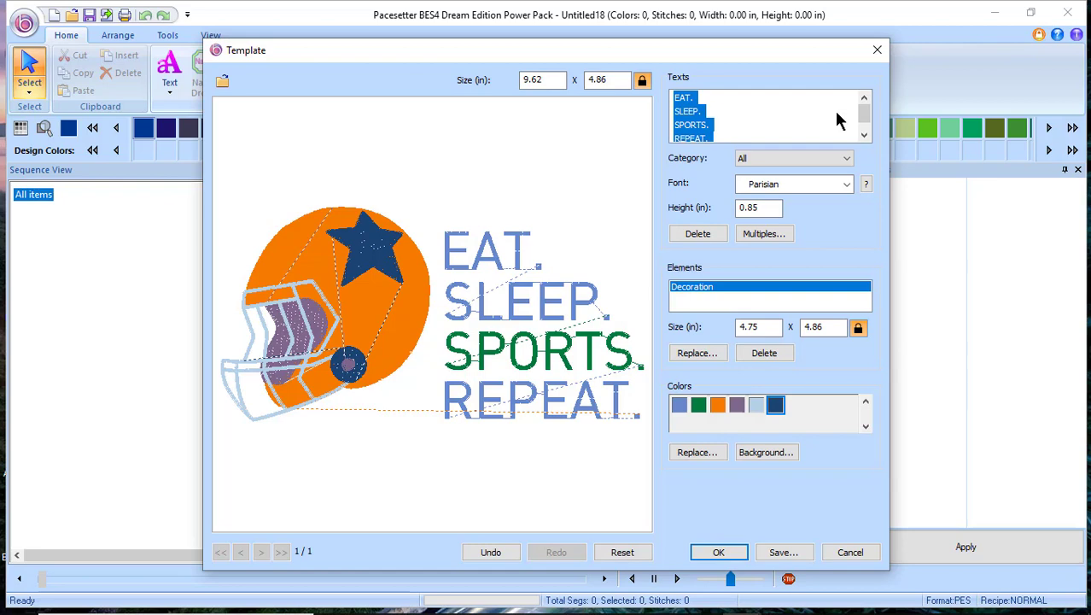
- Replace EAT., SLEEP., SPORTS. and REPEAT. with the player's first name, last name, Tigers and 10
{"action": "left_click", "coordinate": [768, 105]}
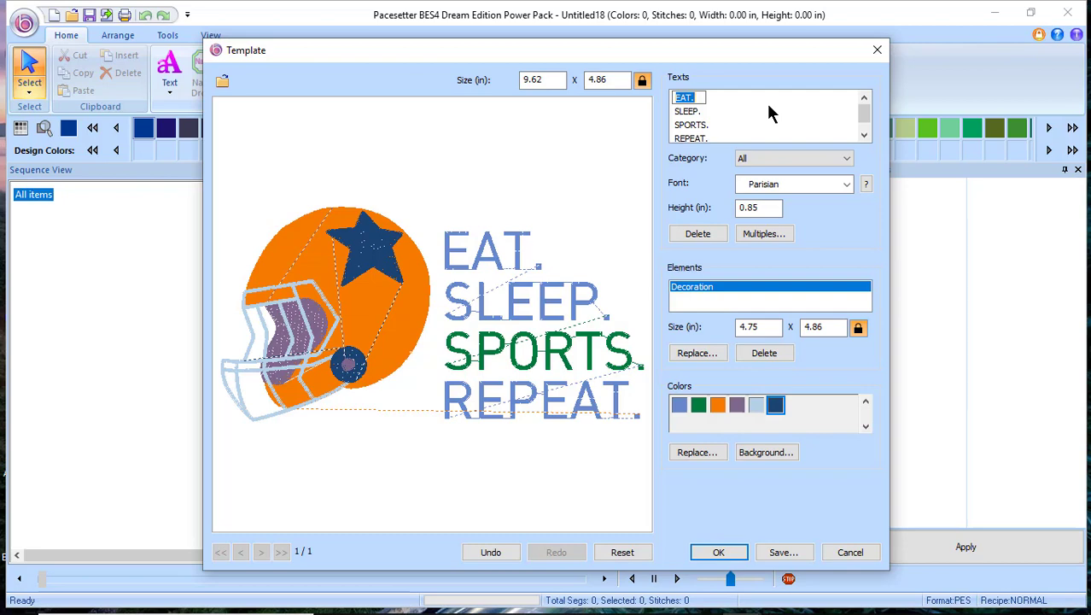
{"action": "type", "text": "Mark"}
{"action": "left_click", "coordinate": [698, 112]}
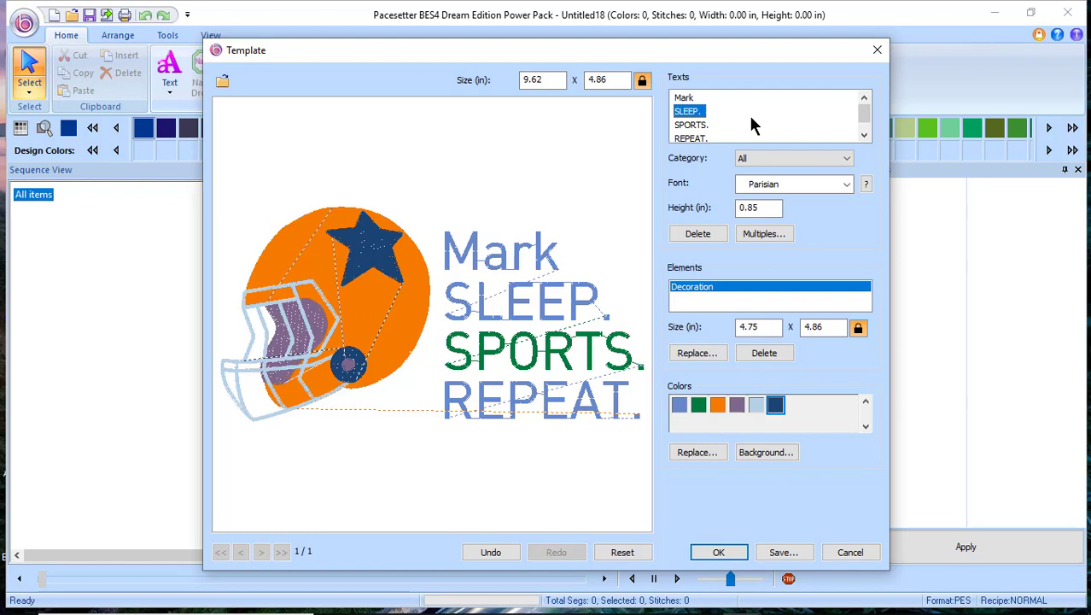
{"action": "left_click", "coordinate": [700, 112]}
{"action": "type", "text": "Jones"}
{"action": "left_click", "coordinate": [701, 126]}
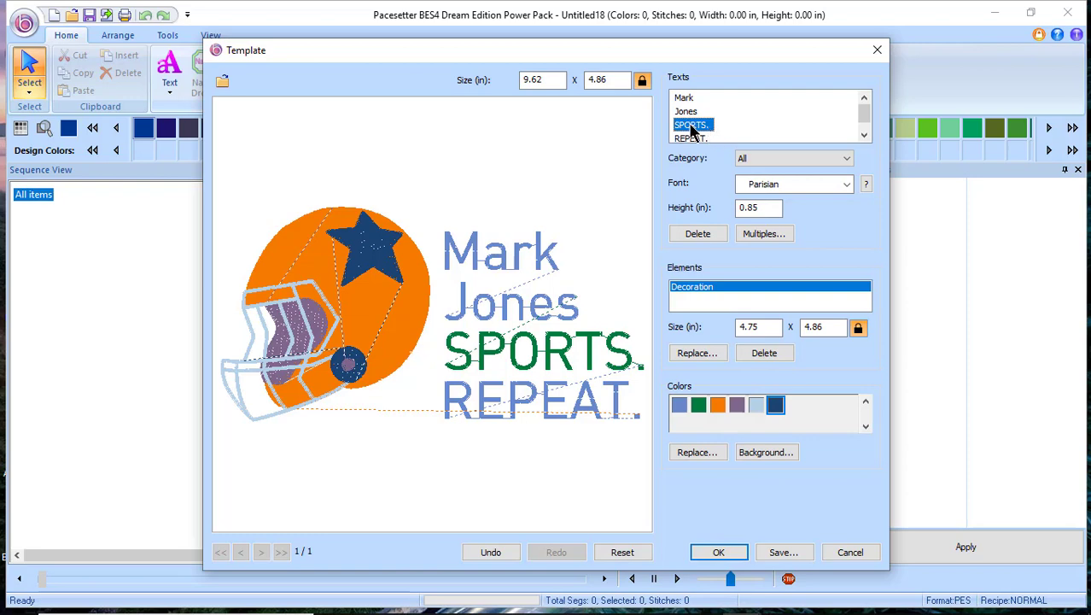
{"action": "left_click", "coordinate": [692, 125]}
{"action": "type", "text": "Tigers"}
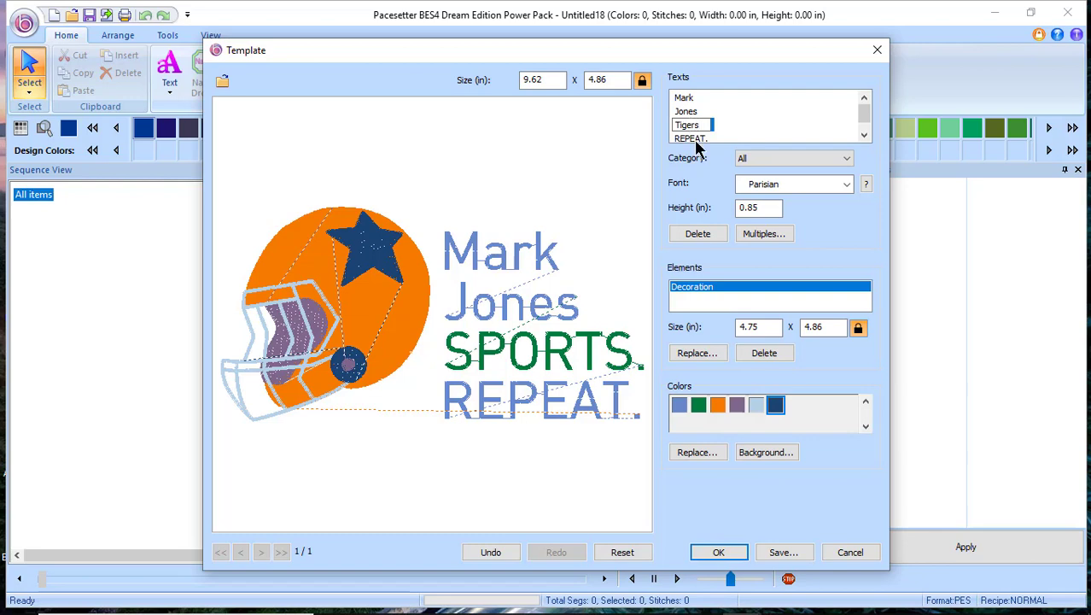
{"action": "left_click", "coordinate": [701, 139]}
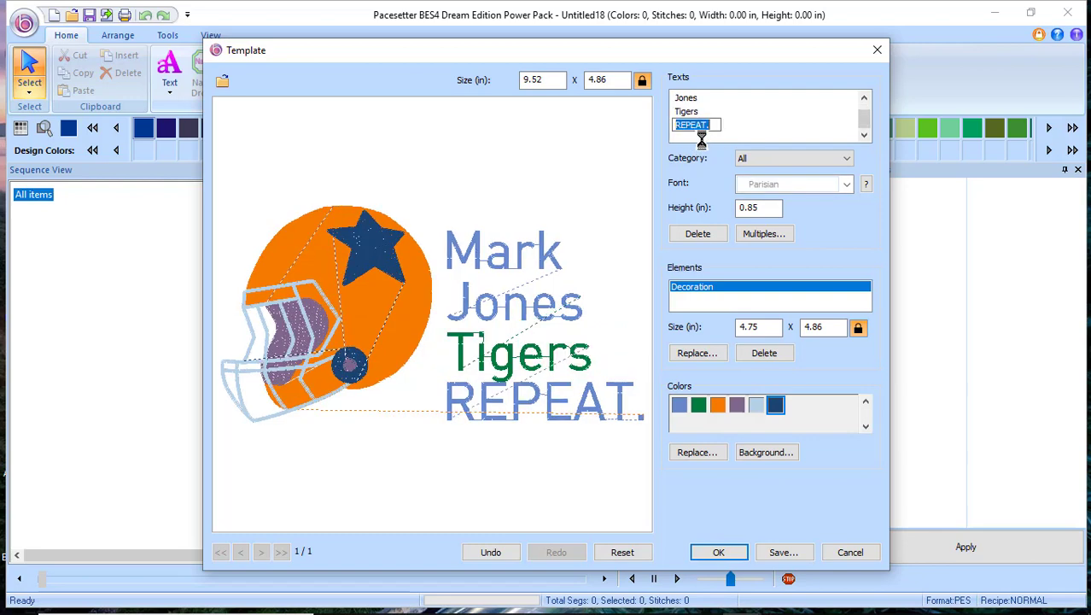
{"action": "type", "text": "10"}
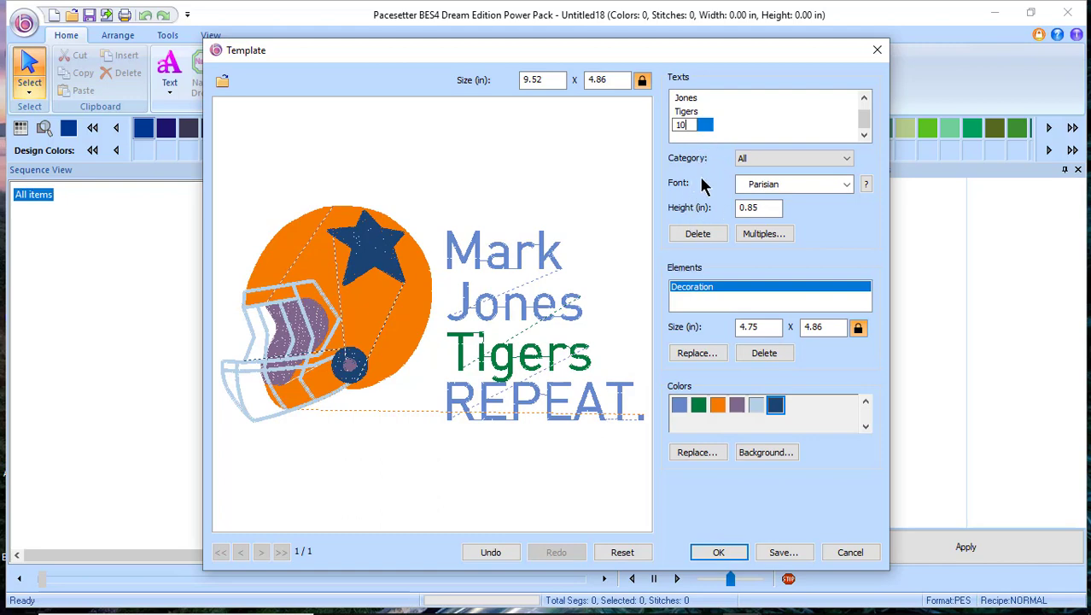
{"action": "left_click", "coordinate": [700, 236]}
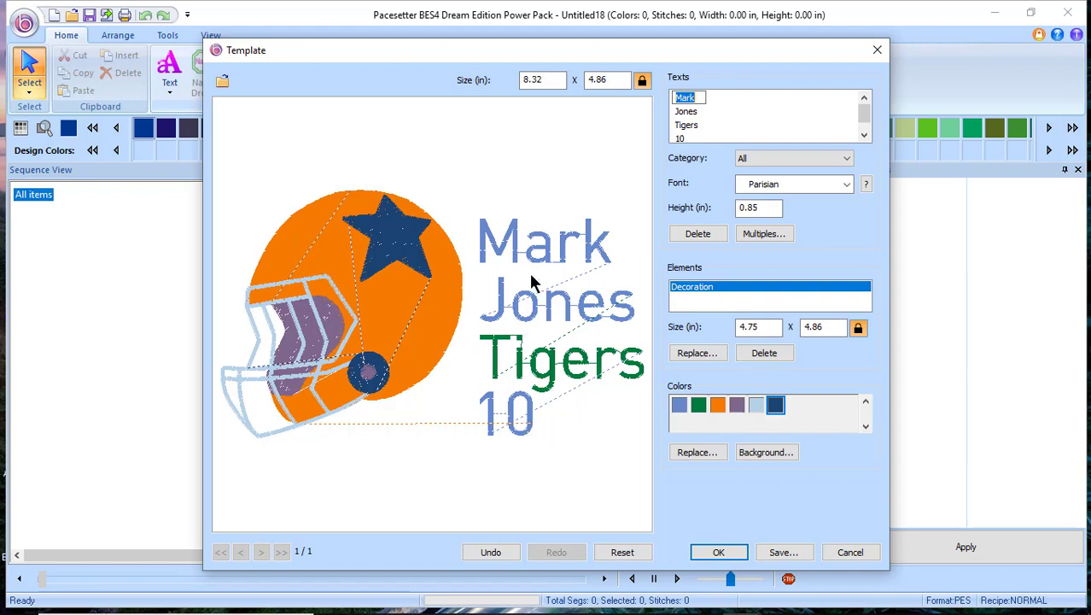
- Add a second Multiples row with another player's first and last name, Tigers and 15
{"action": "left_click", "coordinate": [764, 232]}
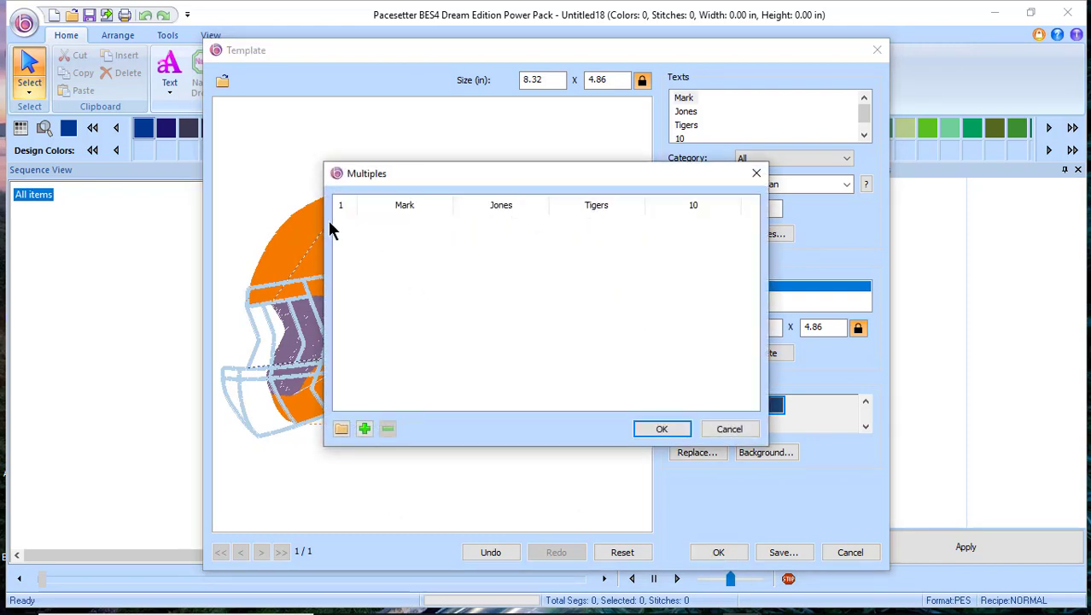
{"action": "left_click", "coordinate": [364, 428]}
{"action": "type", "text": "Jason"}
{"action": "key", "text": "Return"}
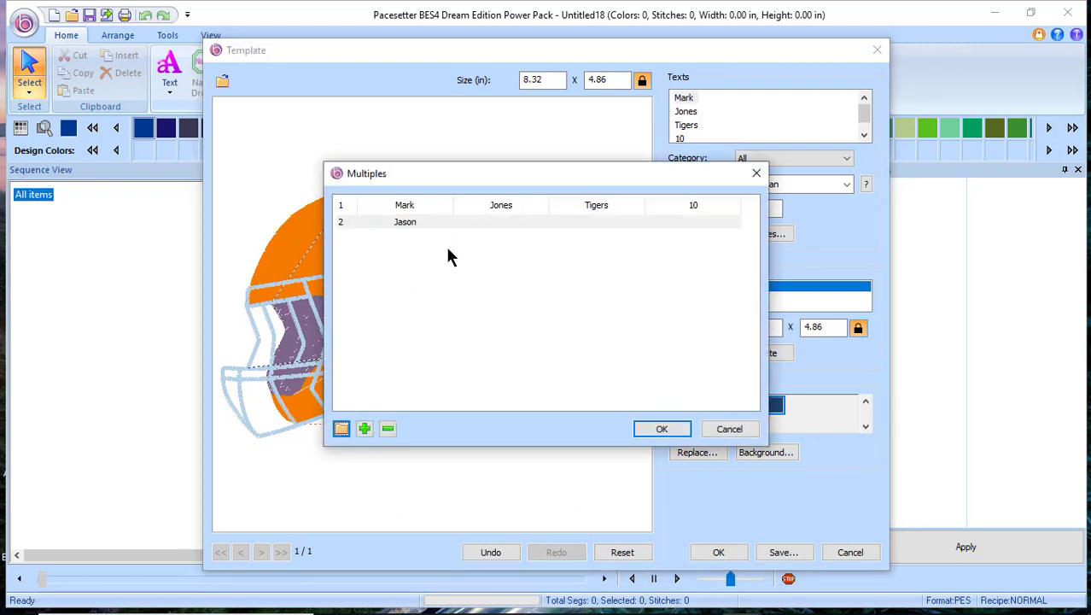
{"action": "left_click", "coordinate": [509, 222]}
{"action": "left_click", "coordinate": [509, 223]}
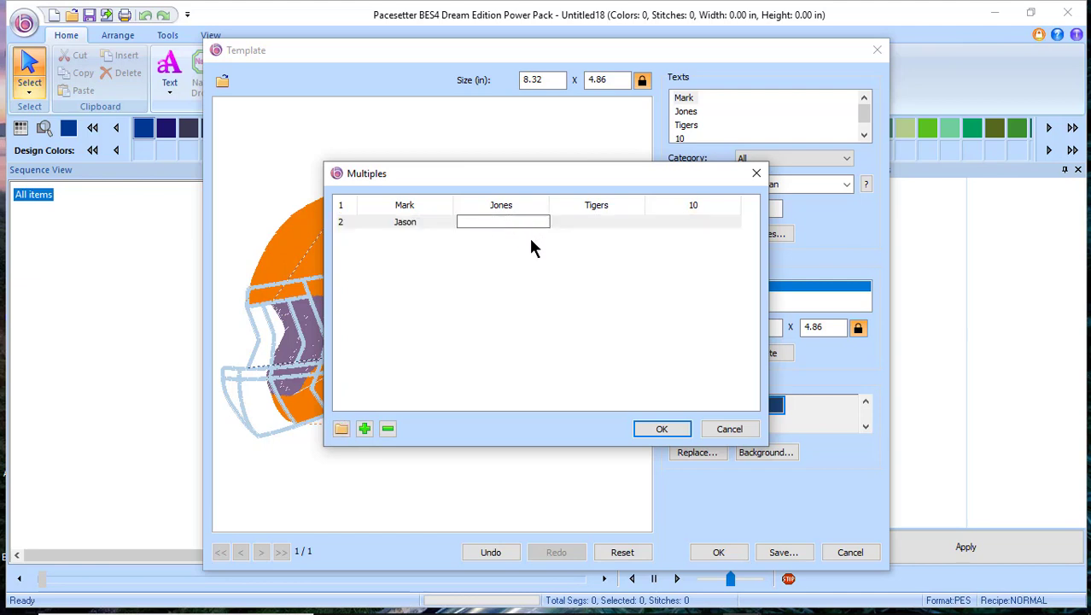
{"action": "key", "text": "Return"}
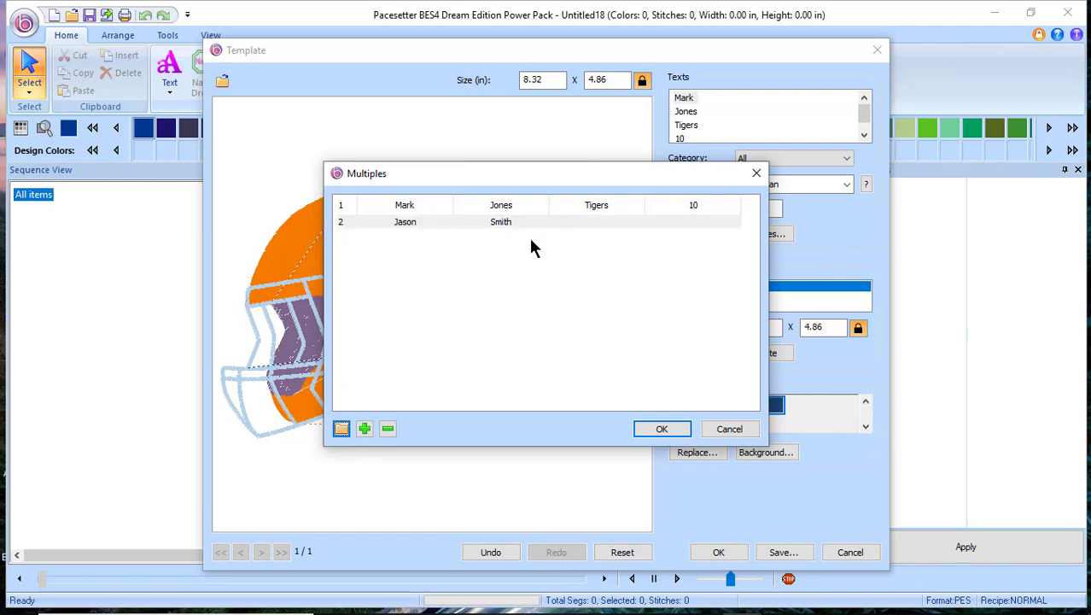
{"action": "left_click", "coordinate": [609, 223]}
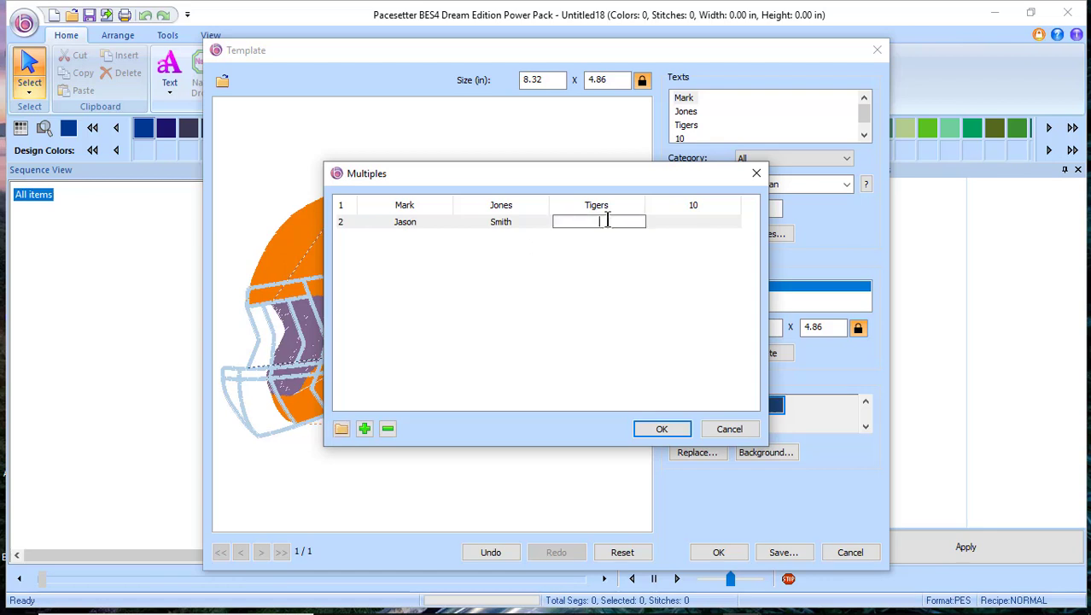
{"action": "type", "text": "Tigers"}
{"action": "left_click", "coordinate": [707, 221]}
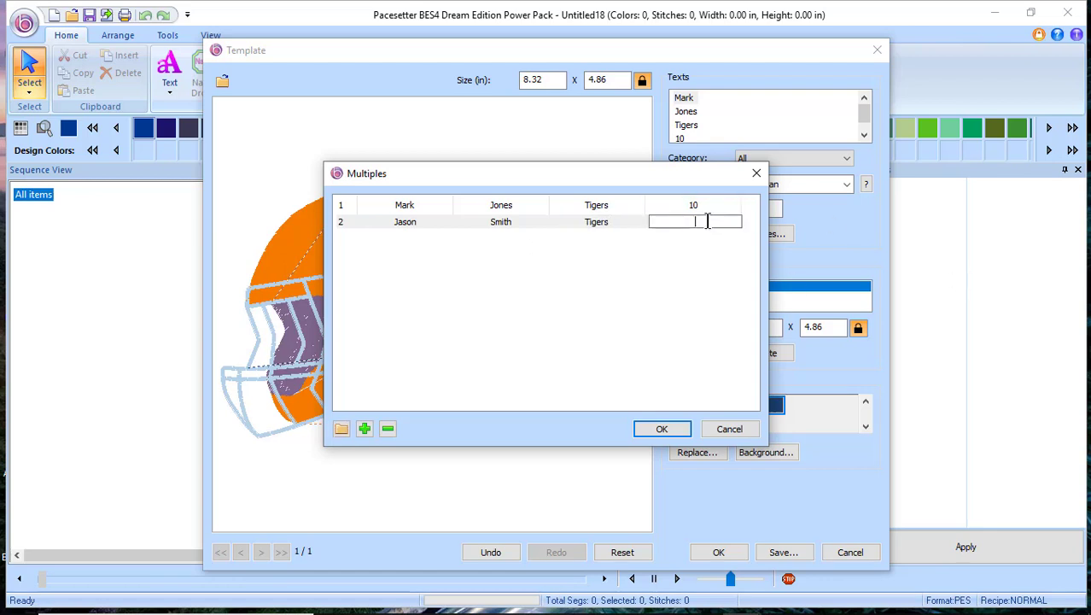
{"action": "type", "text": "15"}
{"action": "left_click", "coordinate": [662, 429]}
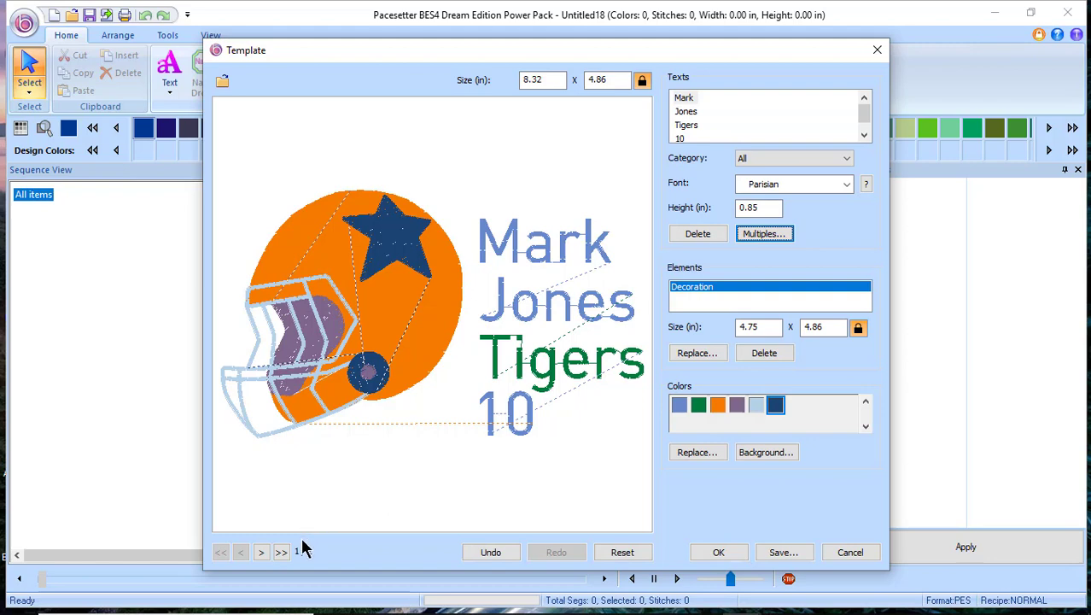
{"action": "left_click", "coordinate": [262, 554]}
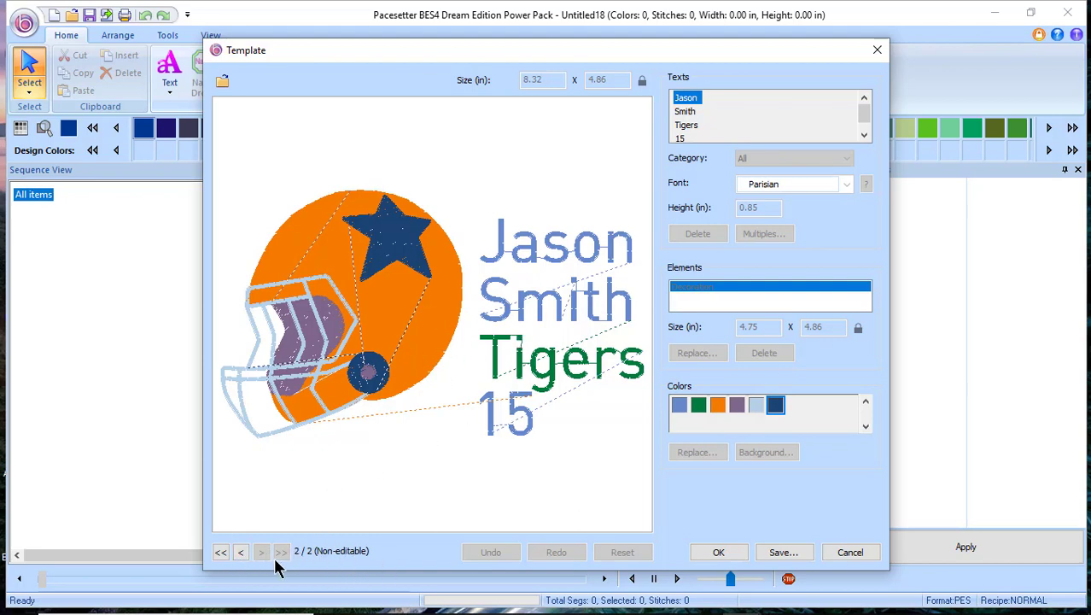
{"action": "left_click", "coordinate": [241, 552]}
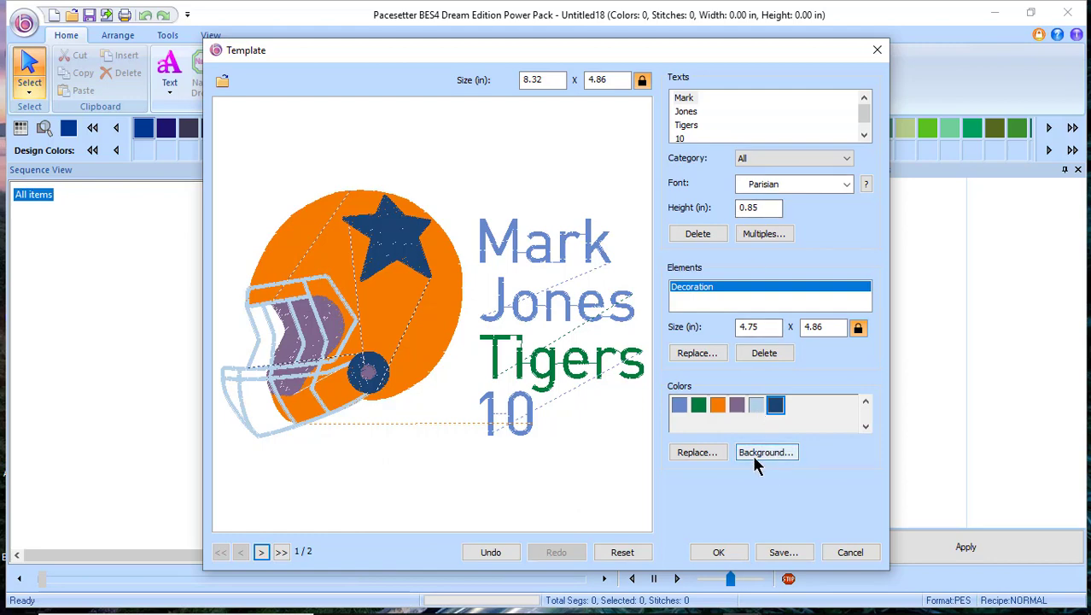
- Replace the lettering colour with Blue (ETP405)
{"action": "left_click", "coordinate": [679, 407]}
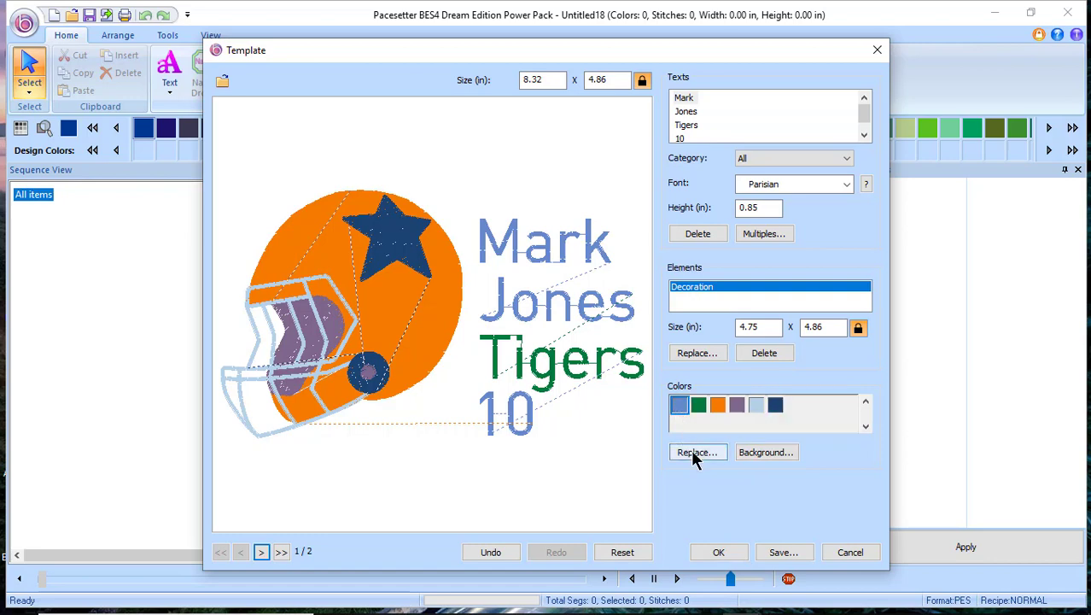
{"action": "left_click", "coordinate": [691, 451]}
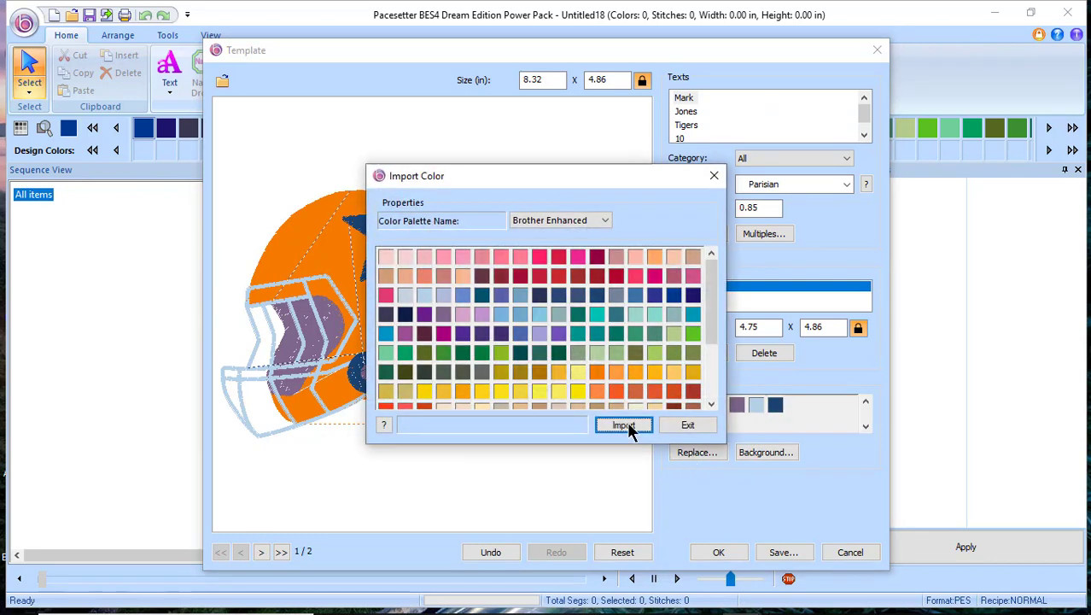
{"action": "left_click", "coordinate": [654, 300]}
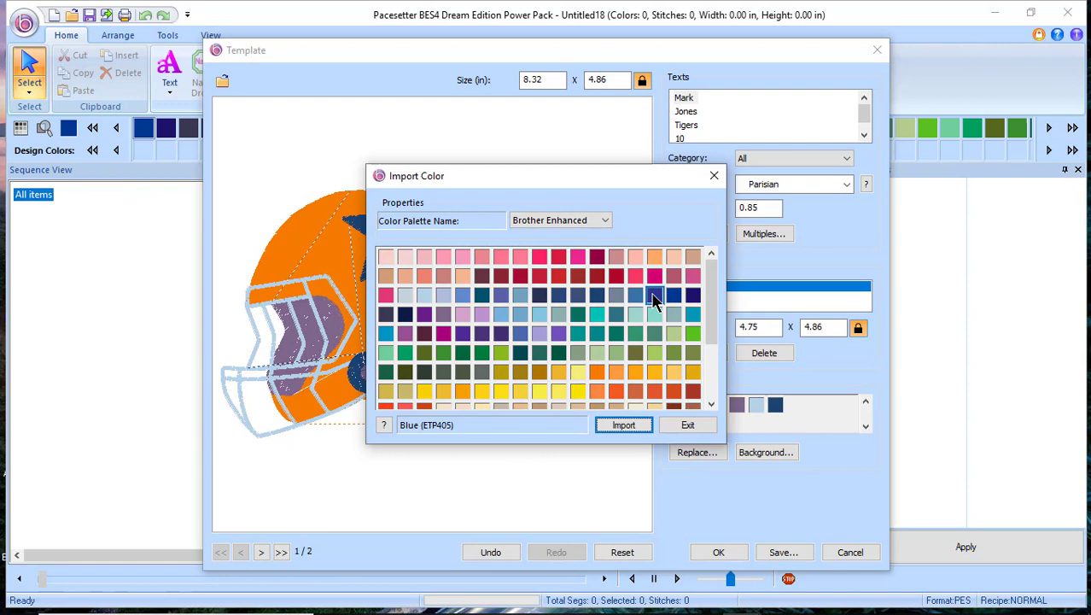
{"action": "left_click", "coordinate": [621, 423]}
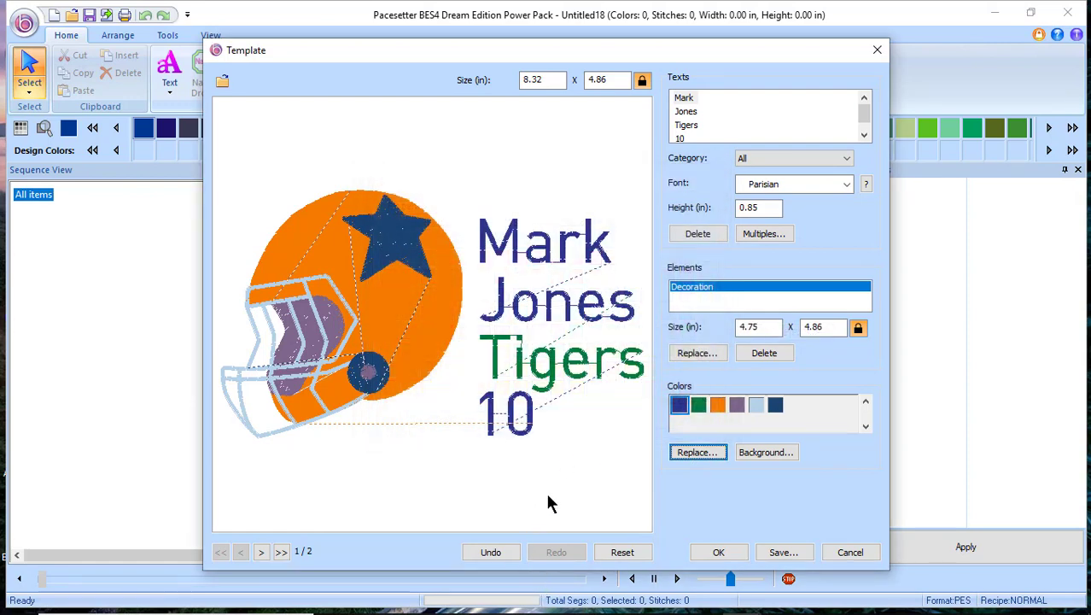
- Set the background colour to light grey
{"action": "left_click", "coordinate": [792, 454]}
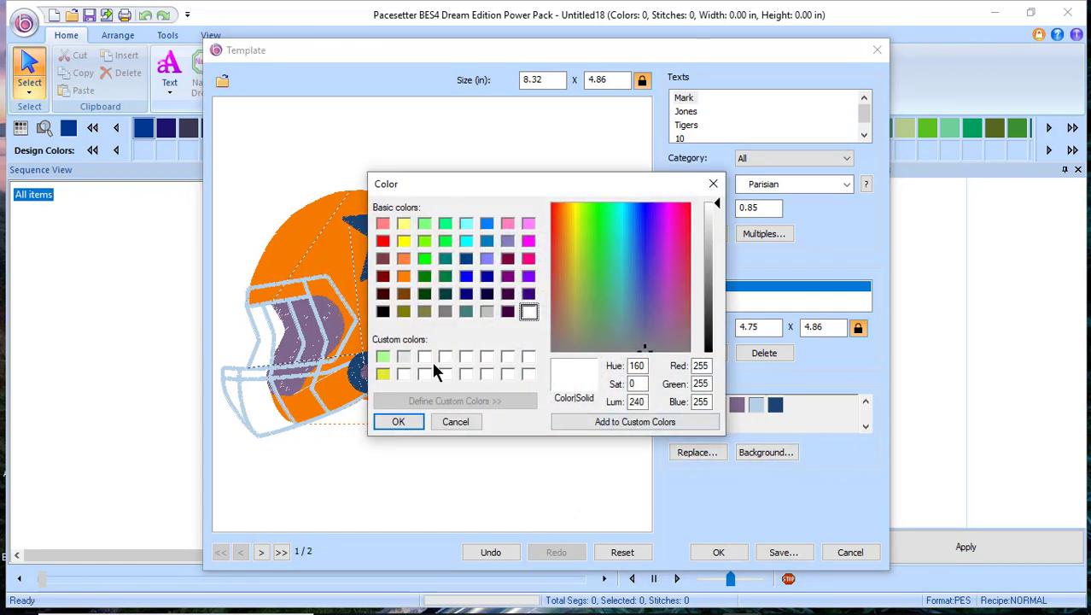
{"action": "left_click", "coordinate": [485, 311]}
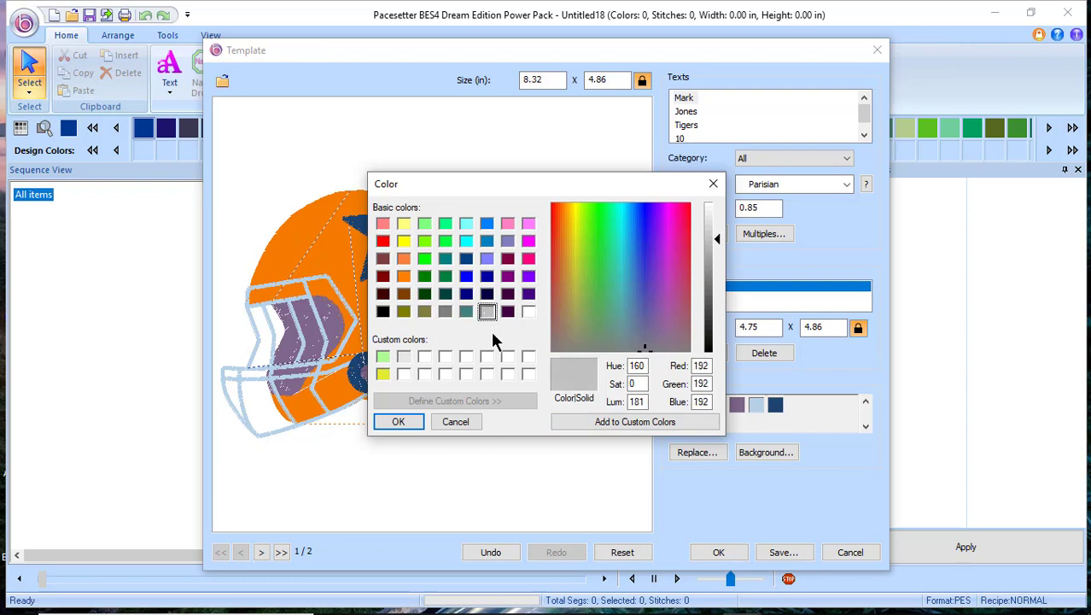
{"action": "left_click", "coordinate": [398, 422]}
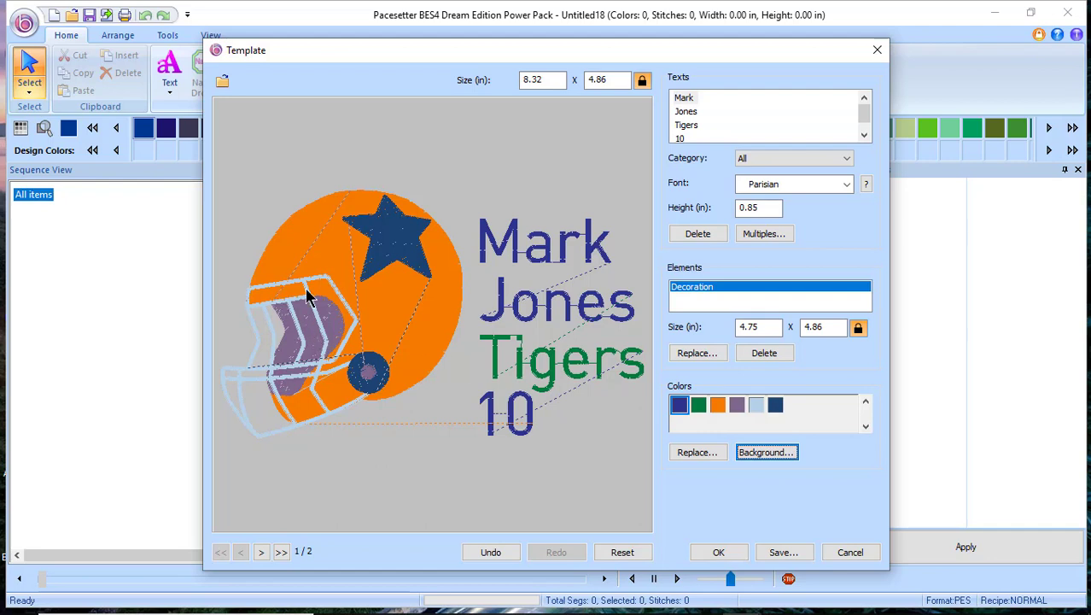
- Replace the helmet outline's baby blue with Turkish Green (ETP01236)
{"action": "left_click", "coordinate": [757, 402]}
{"action": "left_click", "coordinate": [695, 453]}
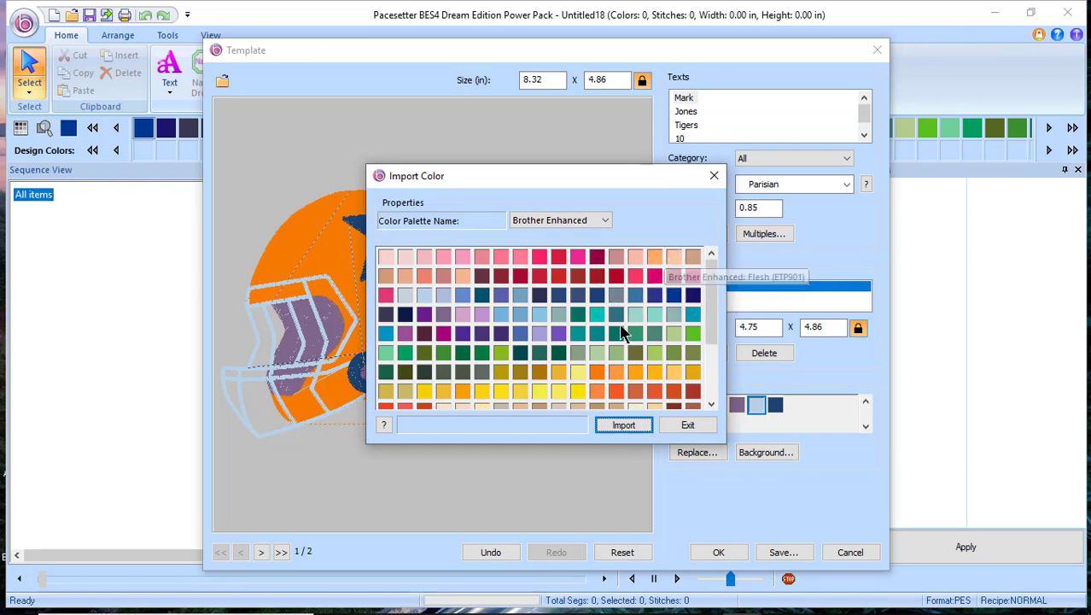
{"action": "left_click", "coordinate": [462, 376]}
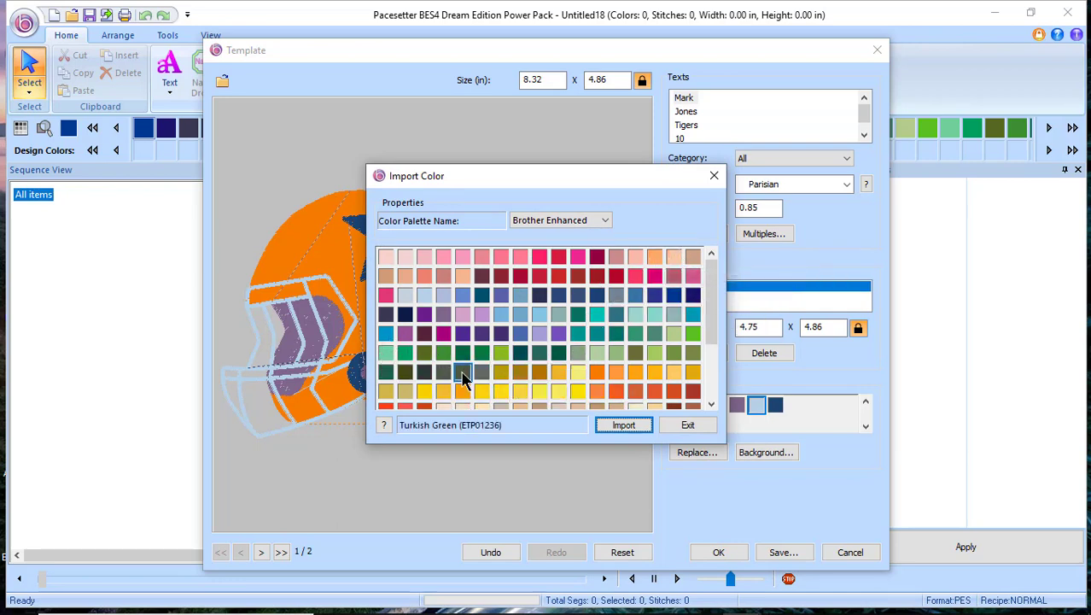
{"action": "left_click", "coordinate": [622, 424]}
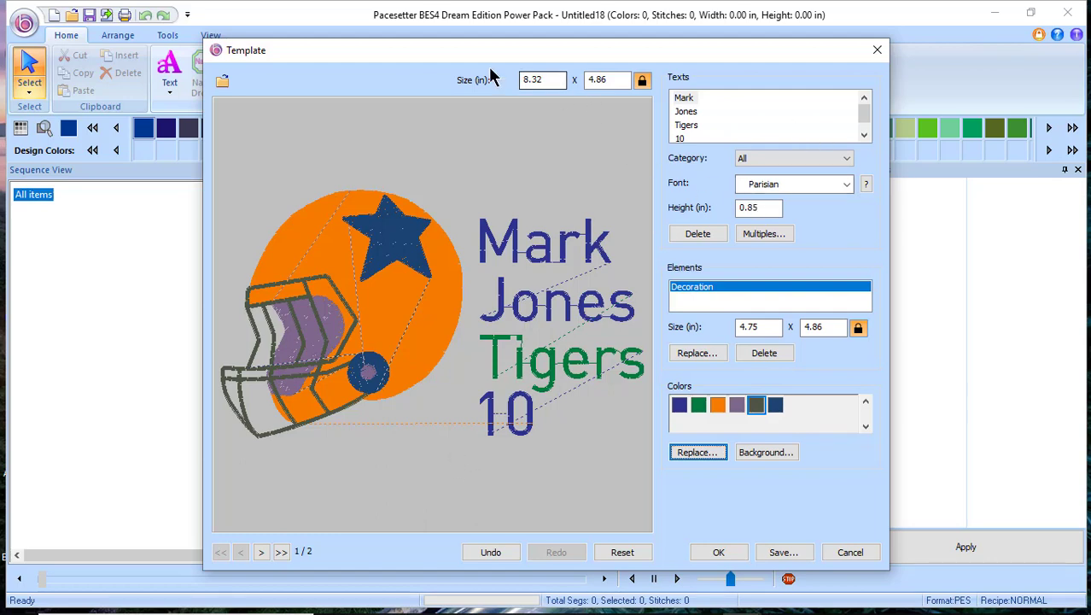
- Change the width to 10 so the design becomes 10.00 × 5.84 in, then begin saving the template
{"action": "left_click", "coordinate": [559, 79]}
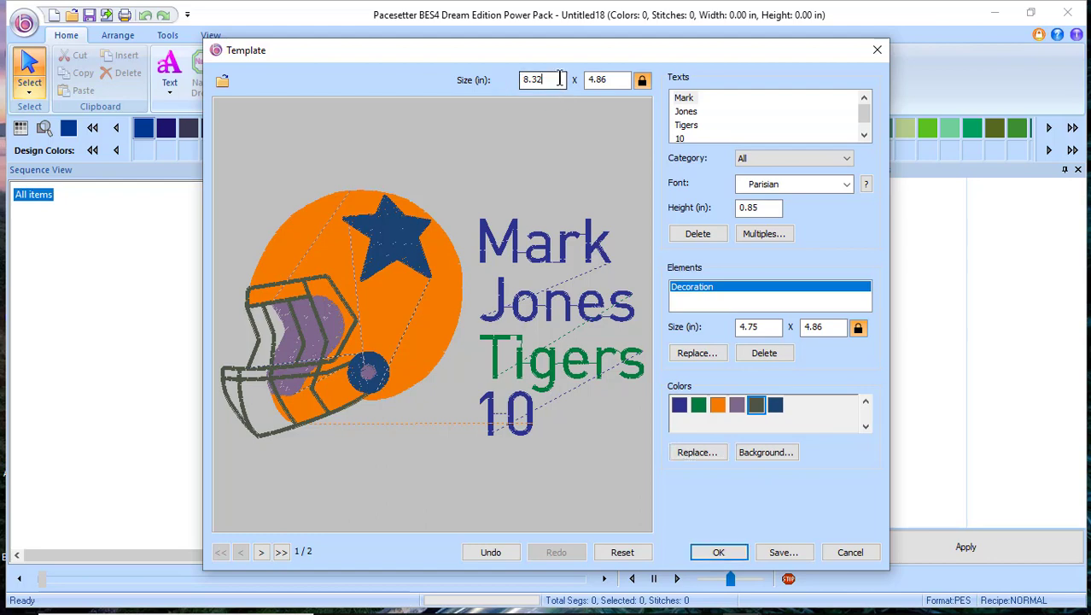
{"action": "left_click_drag", "start_coordinate": [559, 79], "coordinate": [500, 80]}
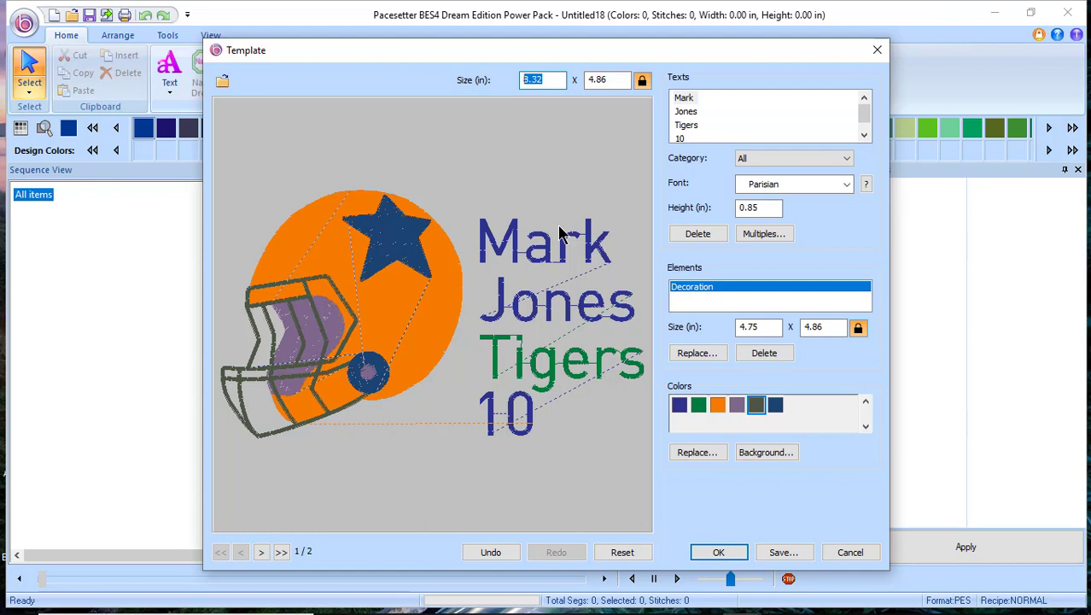
{"action": "type", "text": "10"}
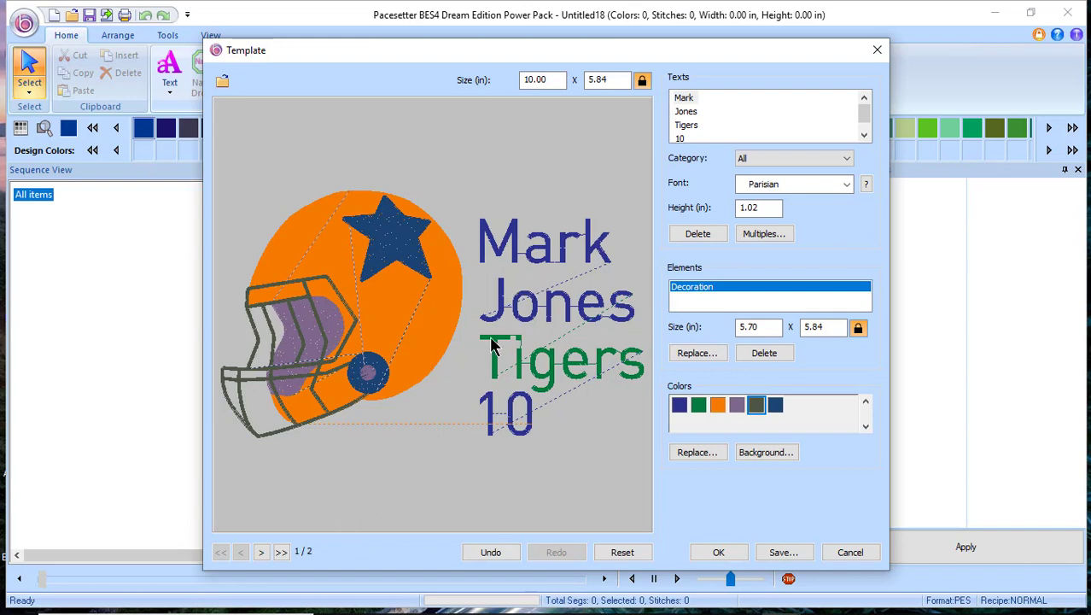
{"action": "left_click", "coordinate": [783, 552]}
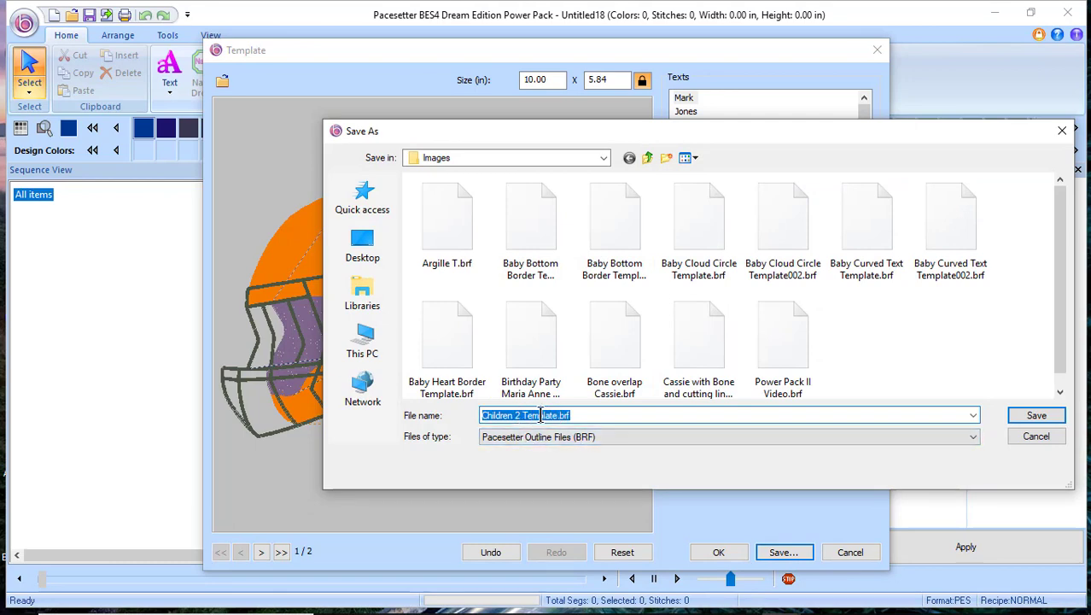
- Save the template as 'Children 2 SportsTemplate.brf' and apply it to the design
{"action": "left_click", "coordinate": [524, 416]}
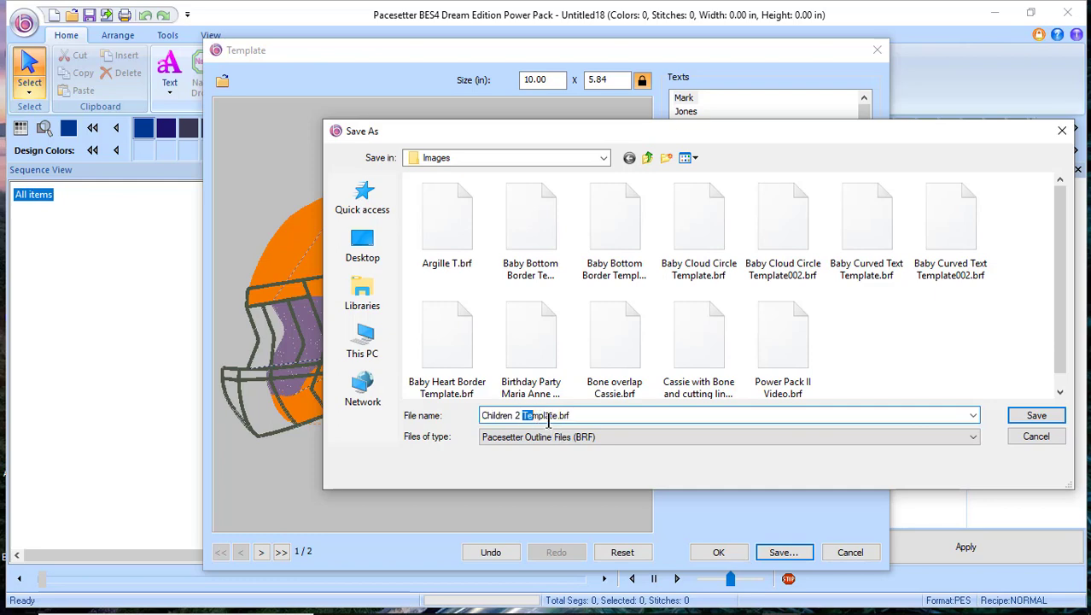
{"action": "left_click_drag", "start_coordinate": [533, 416], "coordinate": [521, 417]}
{"action": "left_click", "coordinate": [522, 416]}
{"action": "type", "text": "Sports"}
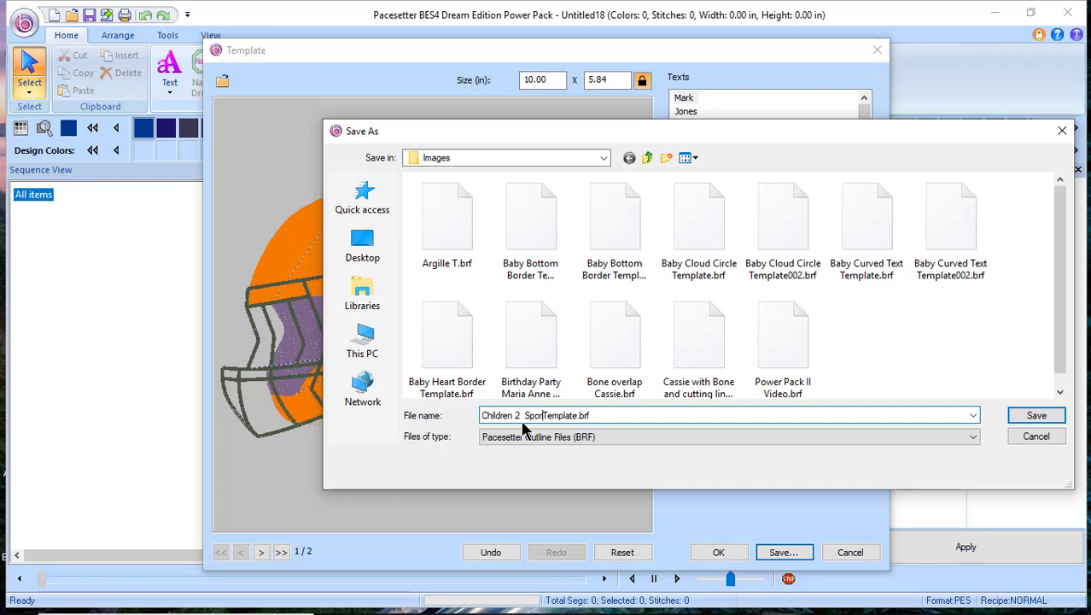
{"action": "left_click", "coordinate": [1029, 418]}
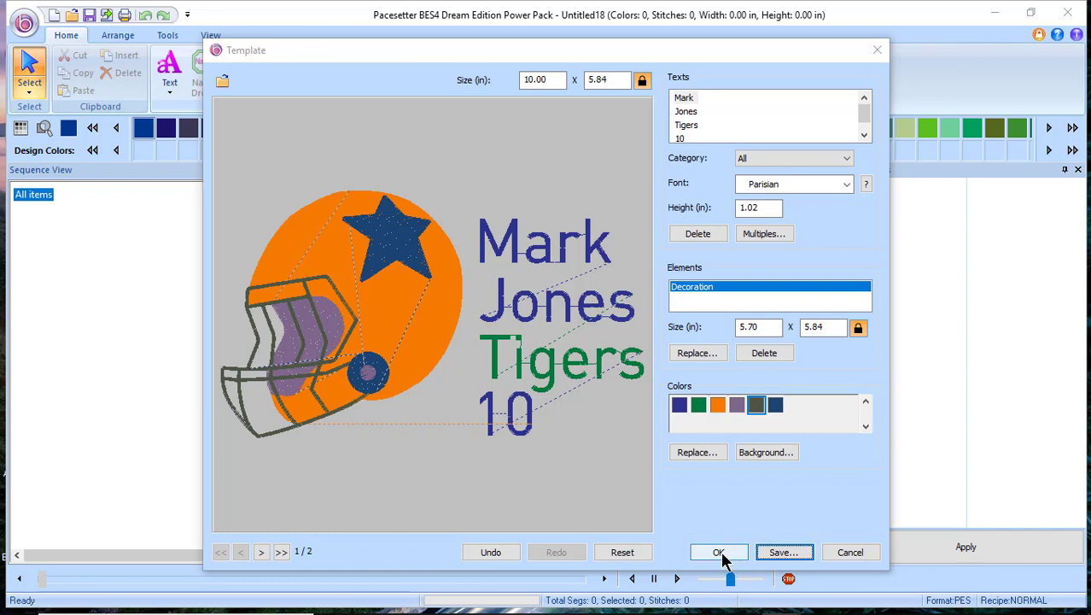
{"action": "left_click", "coordinate": [720, 553]}
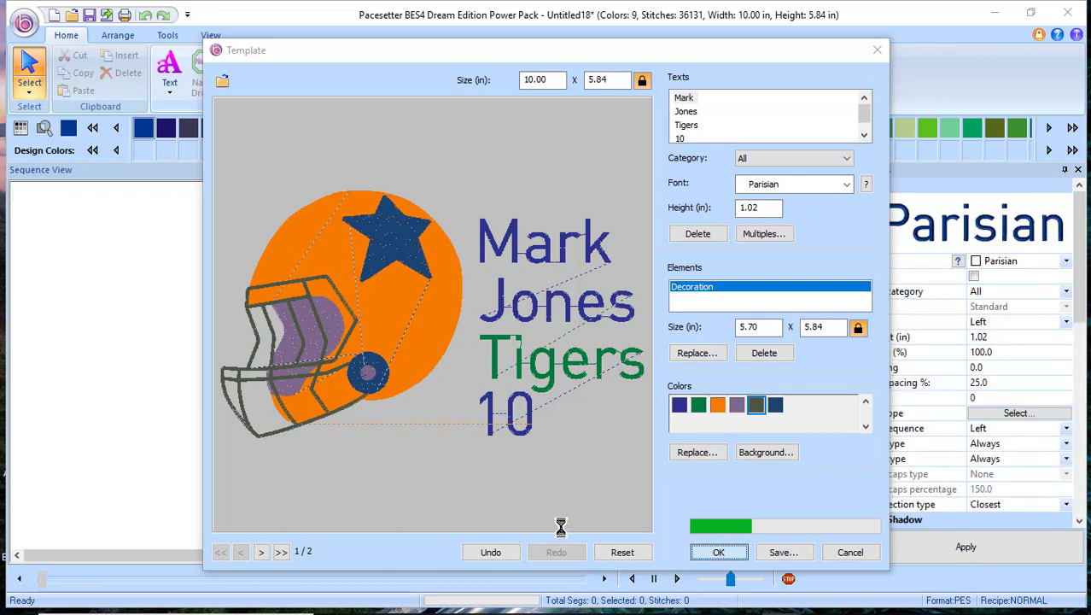